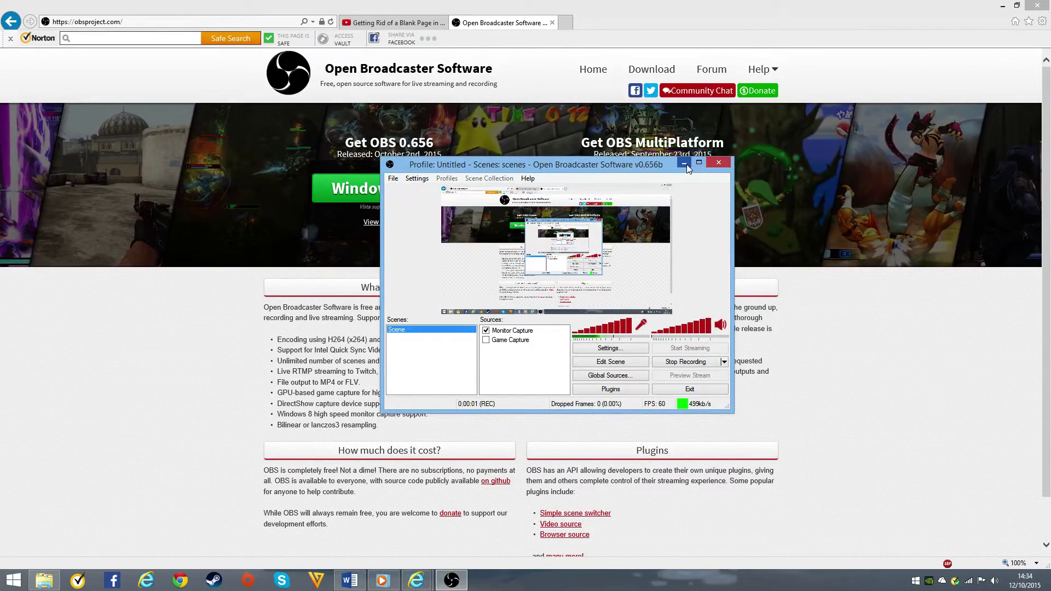
# Minimise the recording window and close the open "Assignment #2 guide" Word document, saving its changes
pyautogui.click(684, 164)
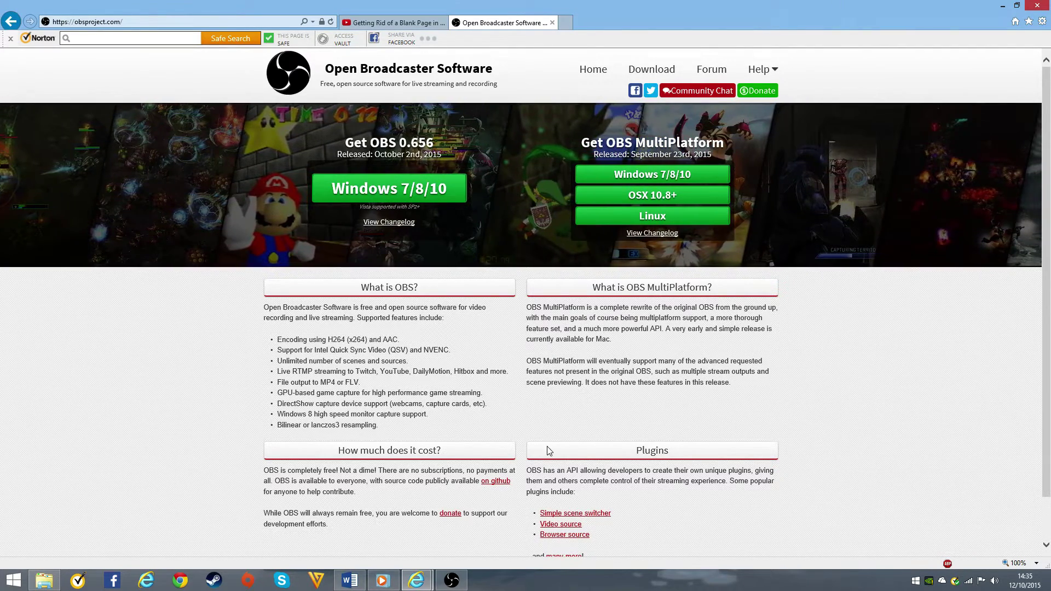
pyautogui.rightClick(350, 580)
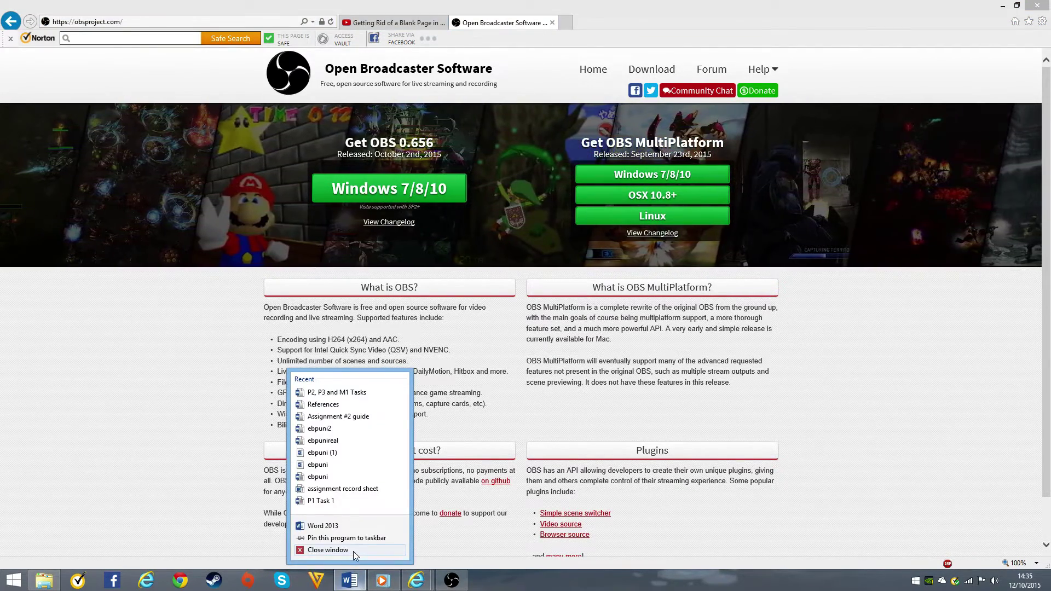
pyautogui.click(353, 550)
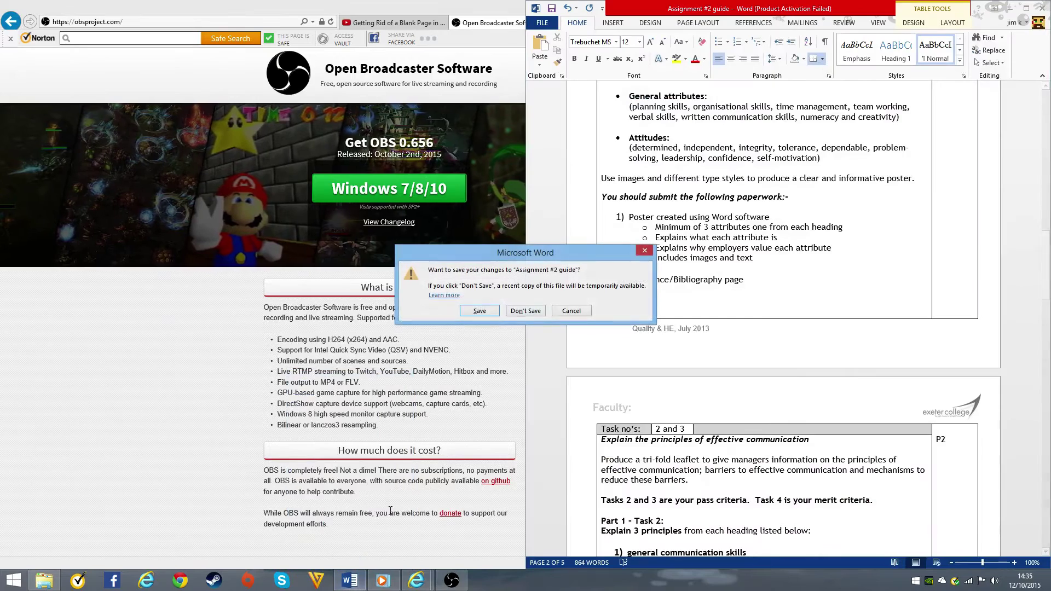
pyautogui.click(479, 310)
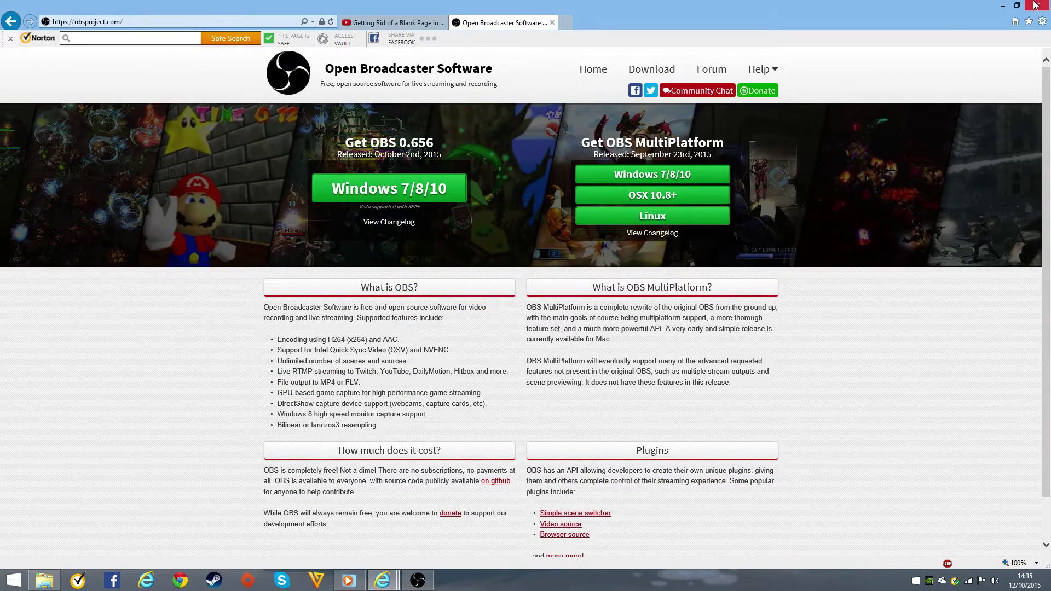
# Search the computer for "word" and open Microsoft Word
pyautogui.moveTo(1036, 6)
pyautogui.click(1029, 104)
pyautogui.write('w')
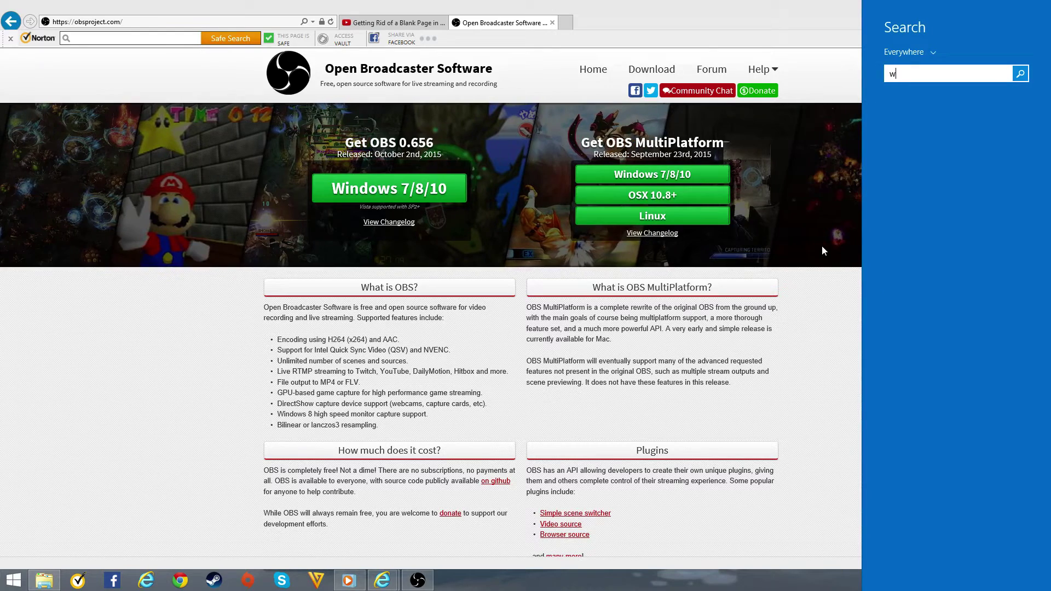
pyautogui.write('ord 2013')
pyautogui.click(973, 116)
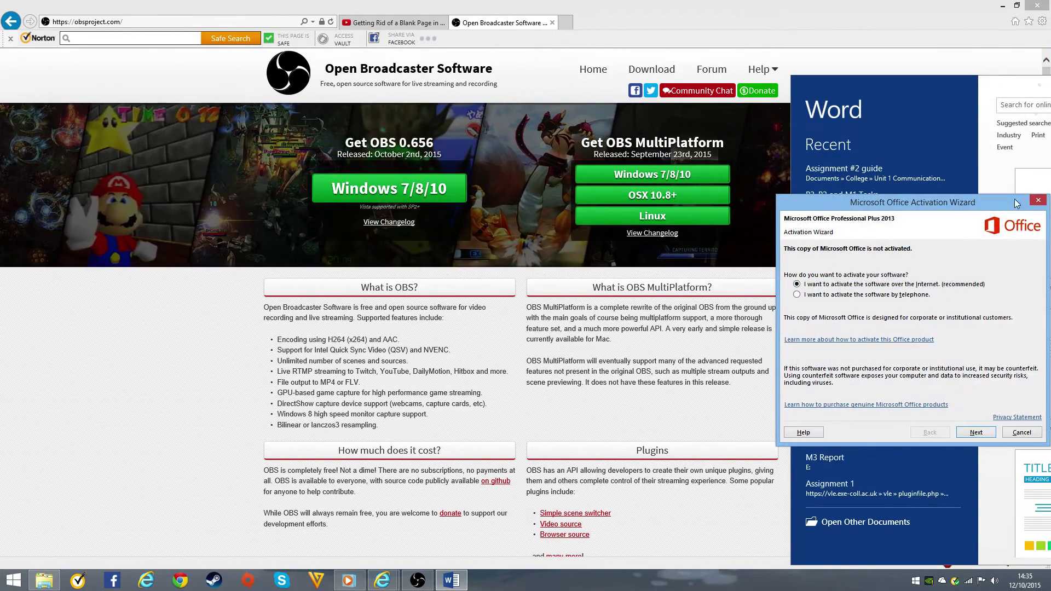
# Dismiss the Office activation wizard and create a blank document in the maximised Word window
pyautogui.click(1037, 200)
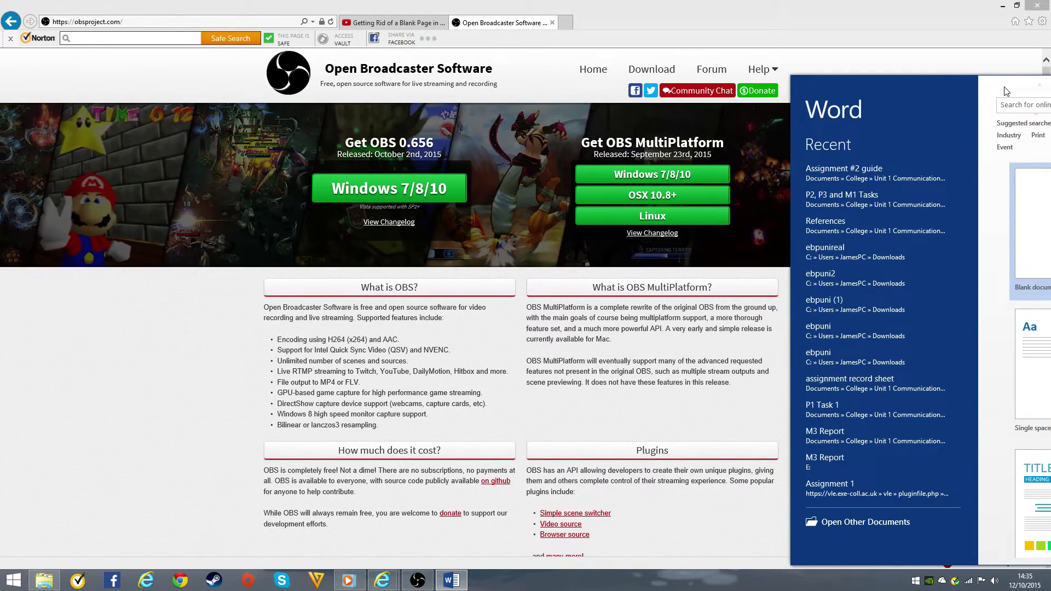
pyautogui.moveTo(1006, 91); pyautogui.dragTo(550, 4)
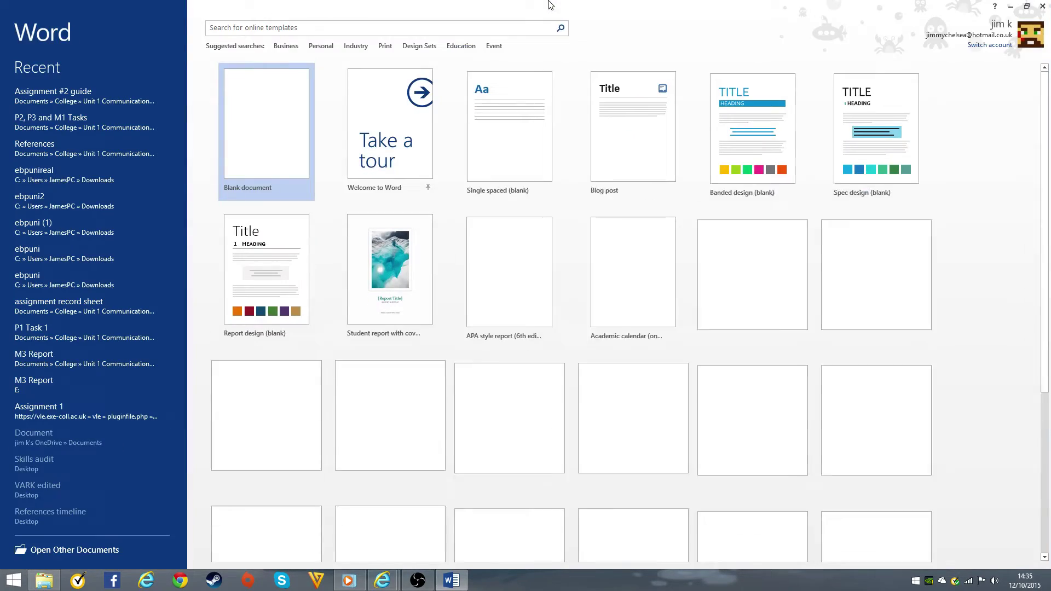
pyautogui.click(286, 147)
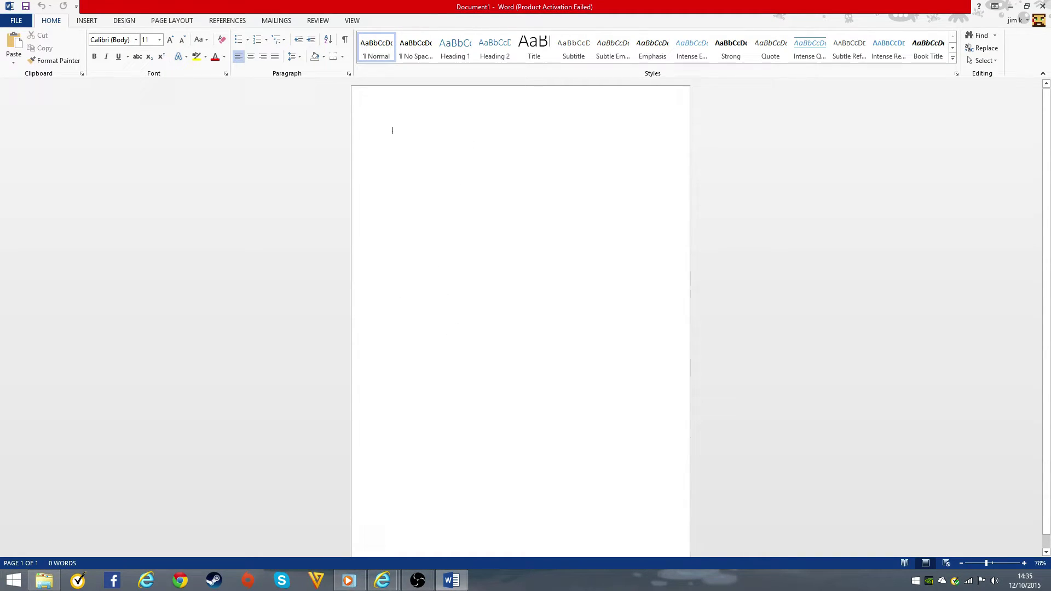
# Write "Hello" followed by several empty lines and insert blank pages after it
pyautogui.write('hel')
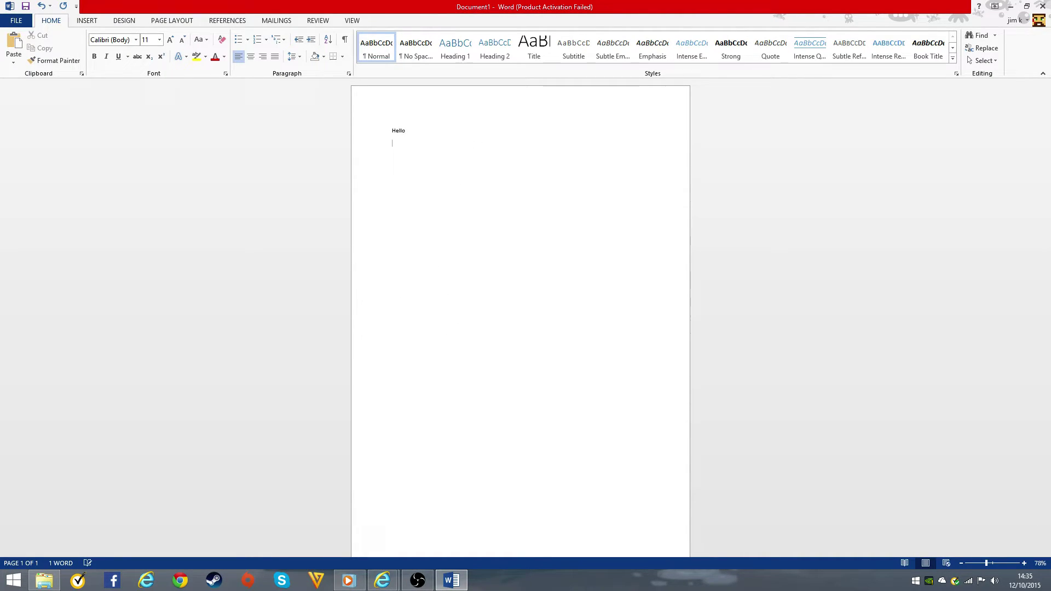
pyautogui.press('Return')
pyautogui.click(87, 21)
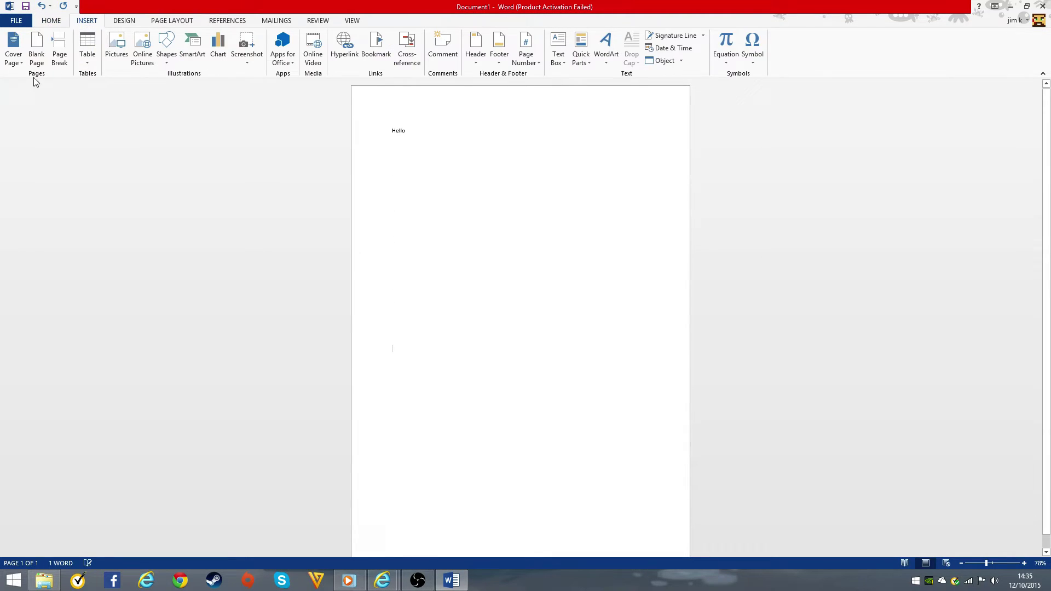
pyautogui.click(35, 55)
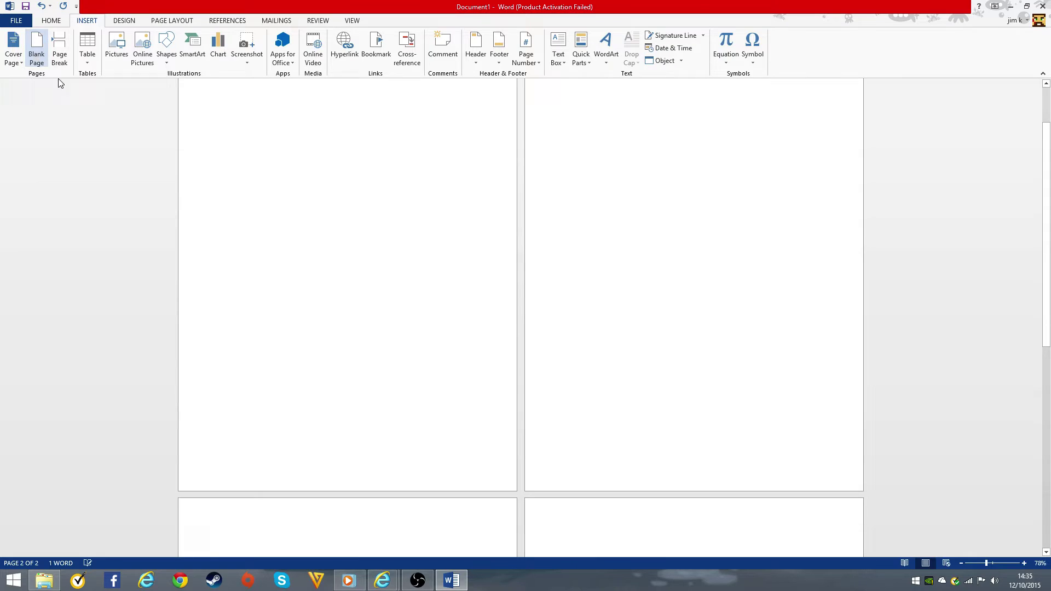
pyautogui.scroll(2, 345, 203)
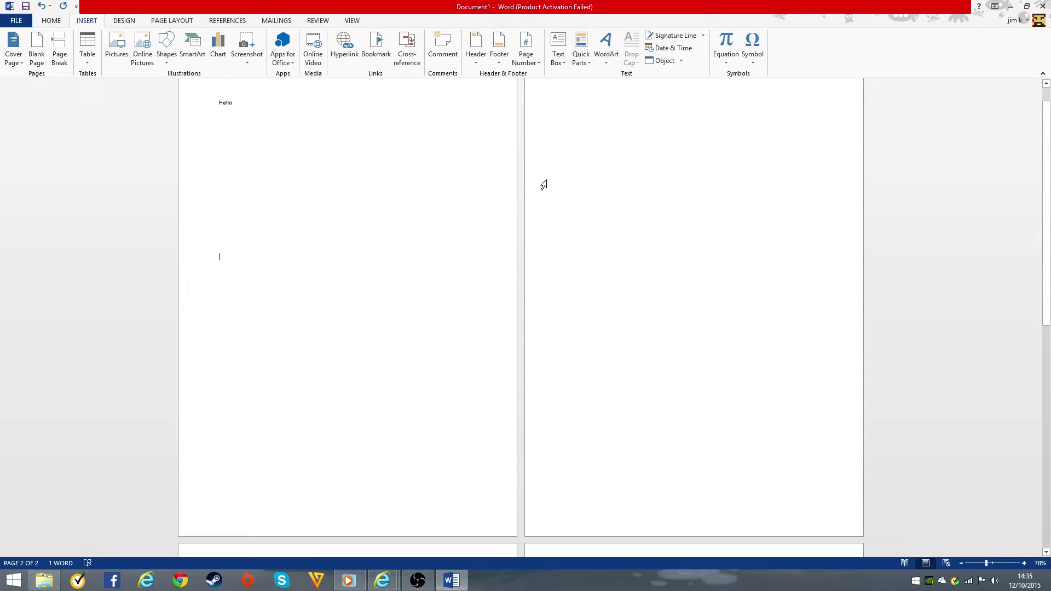
pyautogui.scroll(1, 613, 164)
pyautogui.rightClick(663, 139)
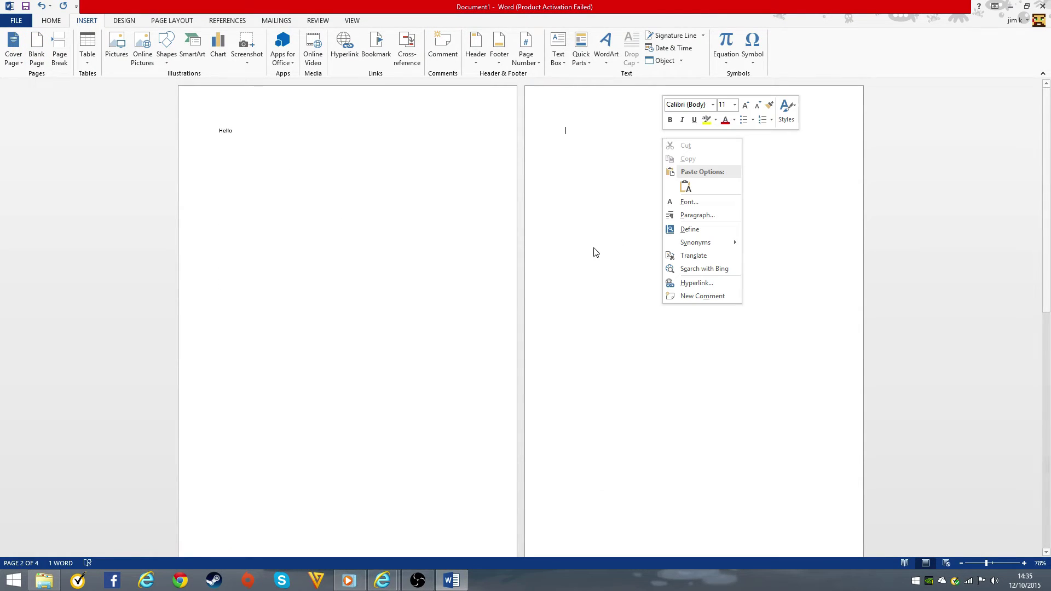
pyautogui.click(892, 253)
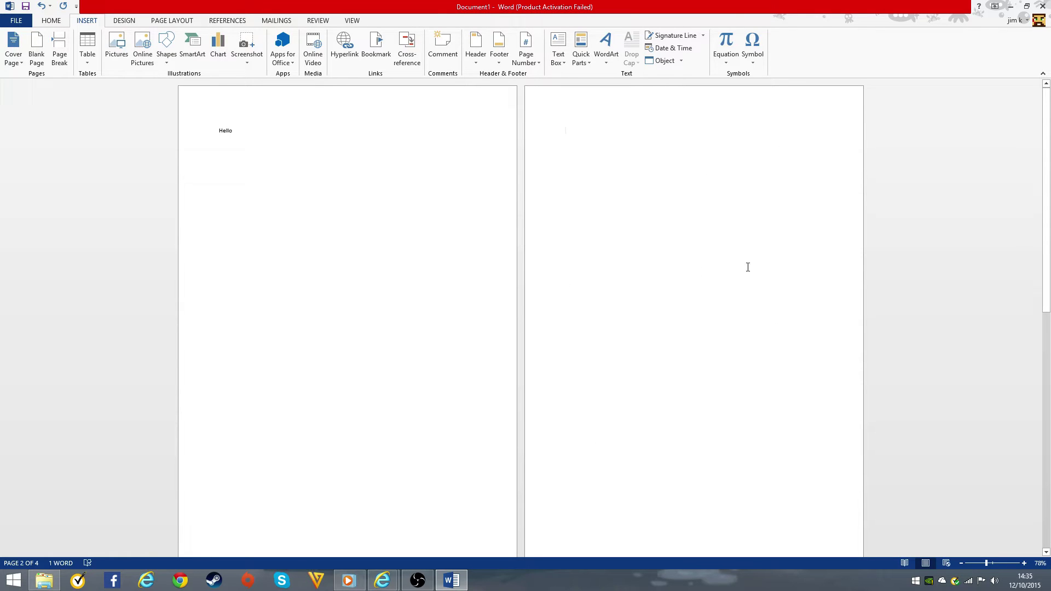
# Delete the extra blank pages, reducing the document to two pages
pyautogui.hotkey('ctrl', 'z')
pyautogui.press('BackSpace')
pyautogui.press('BackSpace')
pyautogui.press('BackSpace')
pyautogui.press('BackSpace')
pyautogui.press('BackSpace')
pyautogui.press('BackSpace')
pyautogui.press('BackSpace')
pyautogui.press('BackSpace')
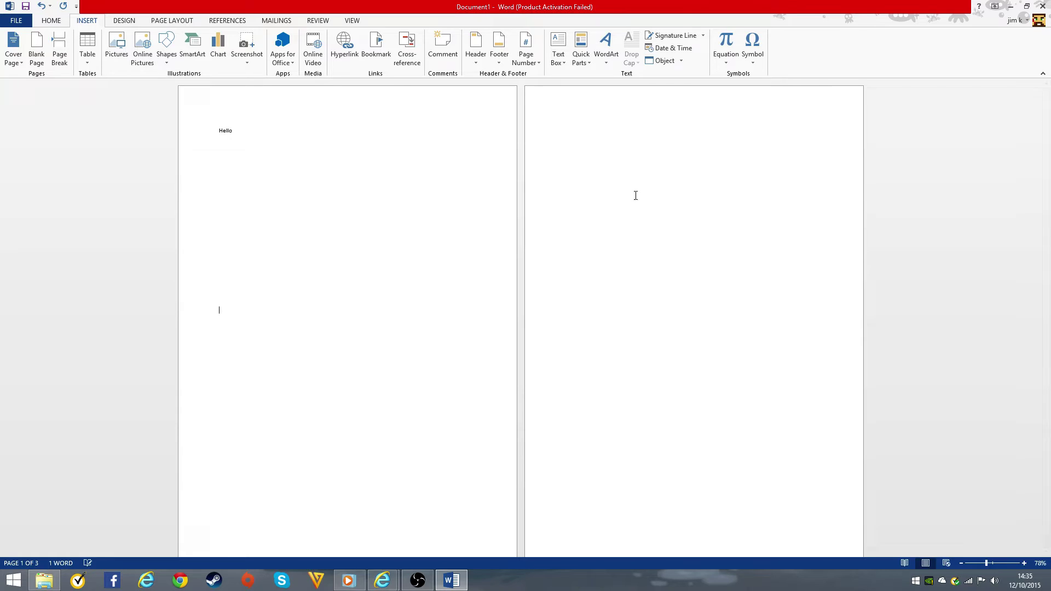
pyautogui.press('BackSpace')
pyautogui.press('BackSpace')
pyautogui.press('BackSpace')
pyautogui.press('BackSpace')
pyautogui.press('BackSpace')
pyautogui.press('BackSpace')
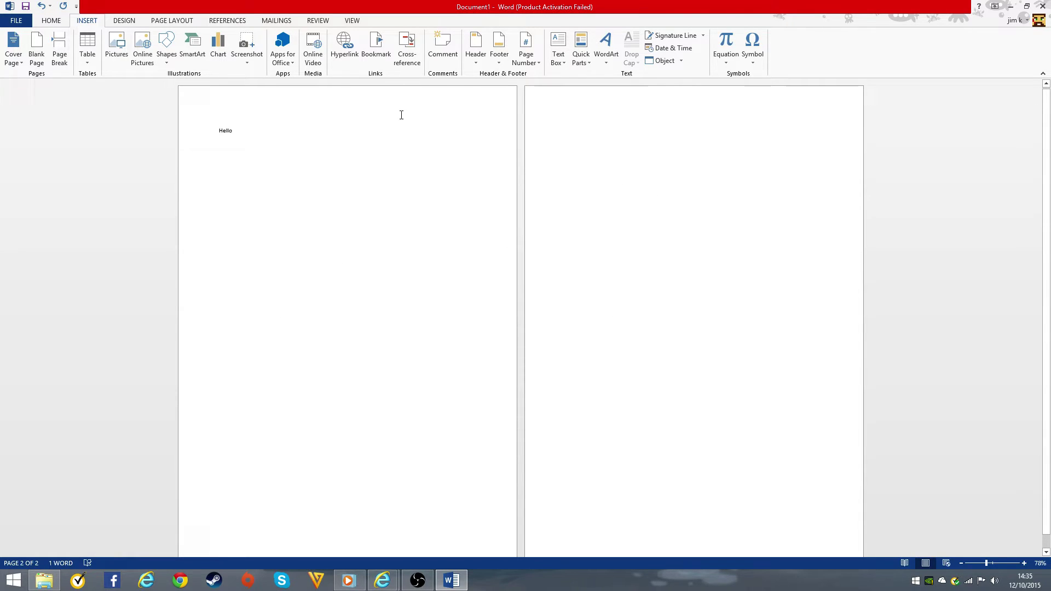
# Show the formatting marks and check what is creating the blank second page
pyautogui.click(53, 22)
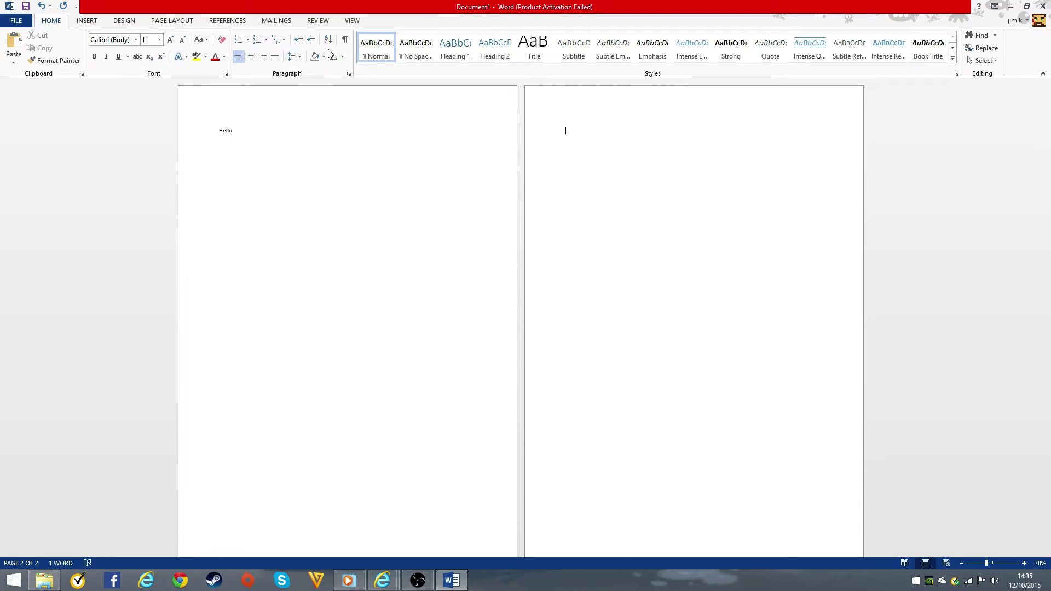
pyautogui.click(345, 42)
pyautogui.scroll(-1, 580, 140)
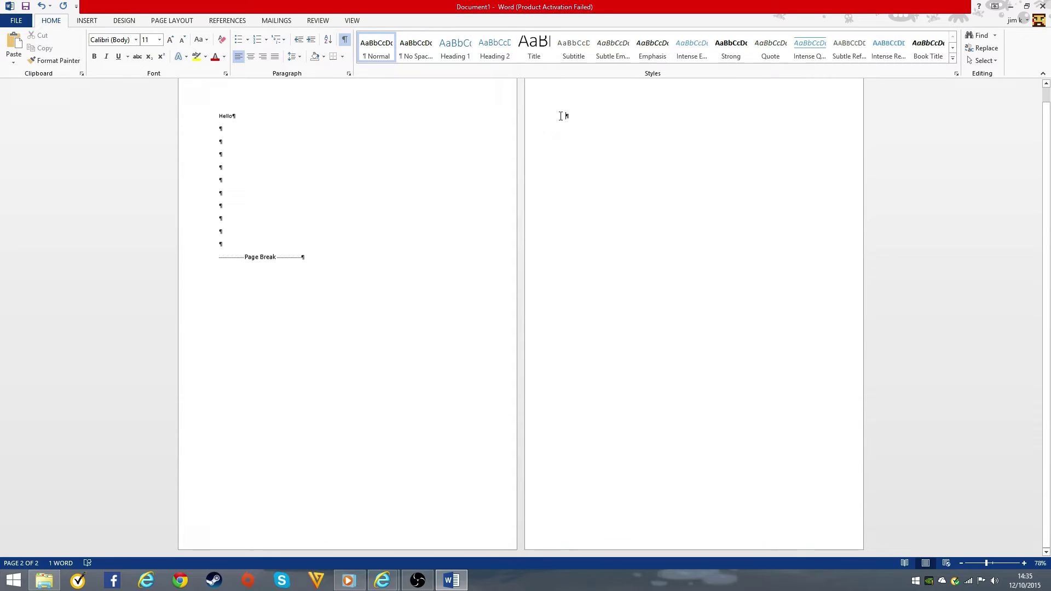
pyautogui.moveTo(1049, 244); pyautogui.dragTo(1020, 242)
pyautogui.scroll(1, 619, 124)
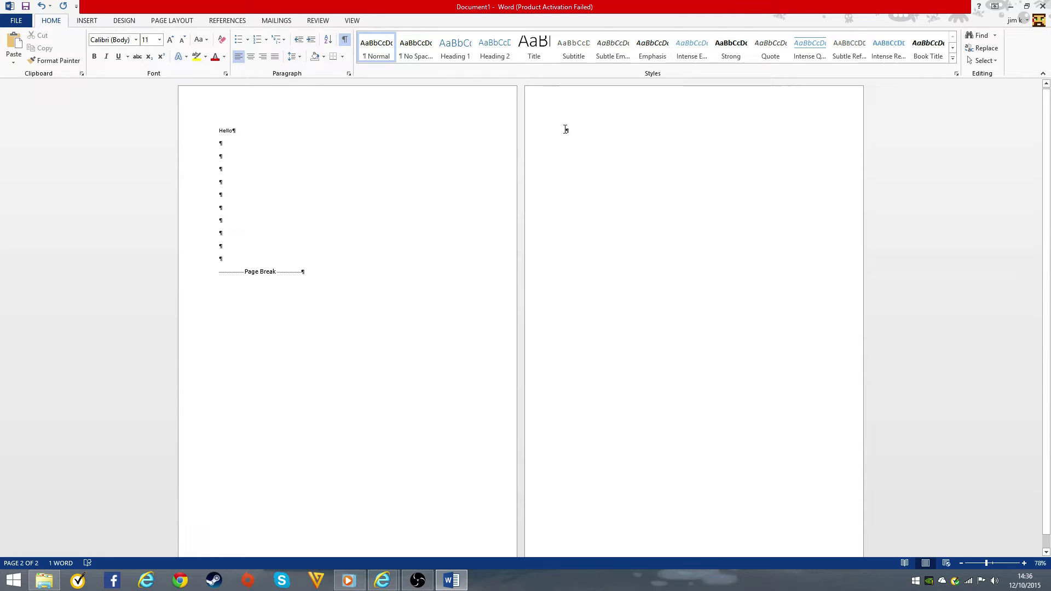
# Delete the page break and all the empty paragraphs below "Hello"
pyautogui.press('BackSpace')
pyautogui.press('BackSpace')
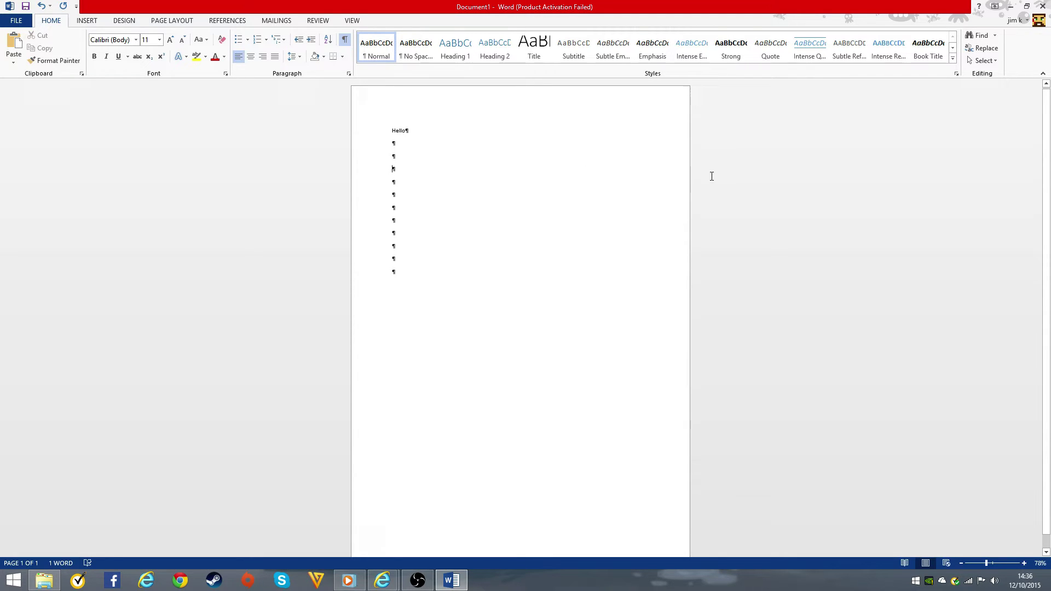
pyautogui.moveTo(400, 270); pyautogui.dragTo(376, 141)
pyautogui.press('Delete')
pyautogui.moveTo(394, 143); pyautogui.dragTo(394, 248)
pyautogui.press('Delete')
# Insert several tab characters after "Hello" and delete them again
pyautogui.moveTo(416, 130); pyautogui.dragTo(418, 196)
pyautogui.press('Tab')
pyautogui.press('Tab')
pyautogui.press('Tab')
pyautogui.press('Tab')
pyautogui.press('Tab')
pyautogui.press('BackSpace')
pyautogui.press('BackSpace')
pyautogui.press('BackSpace')
pyautogui.press('BackSpace')
pyautogui.press('BackSpace')
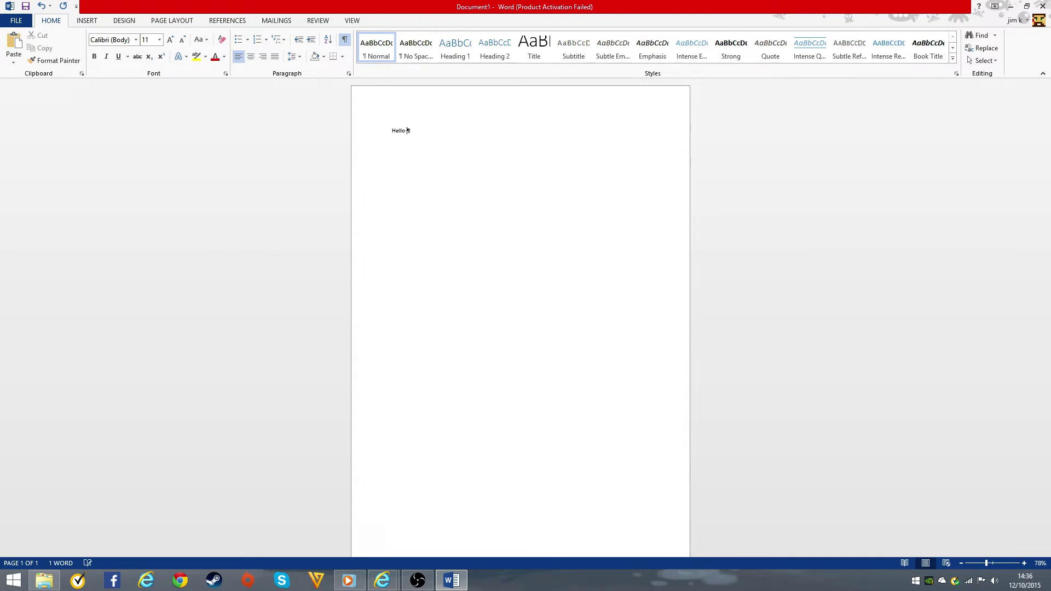
# Delete "Hello" and any remaining tabs or spaces to empty the document
pyautogui.doubleClick(401, 132)
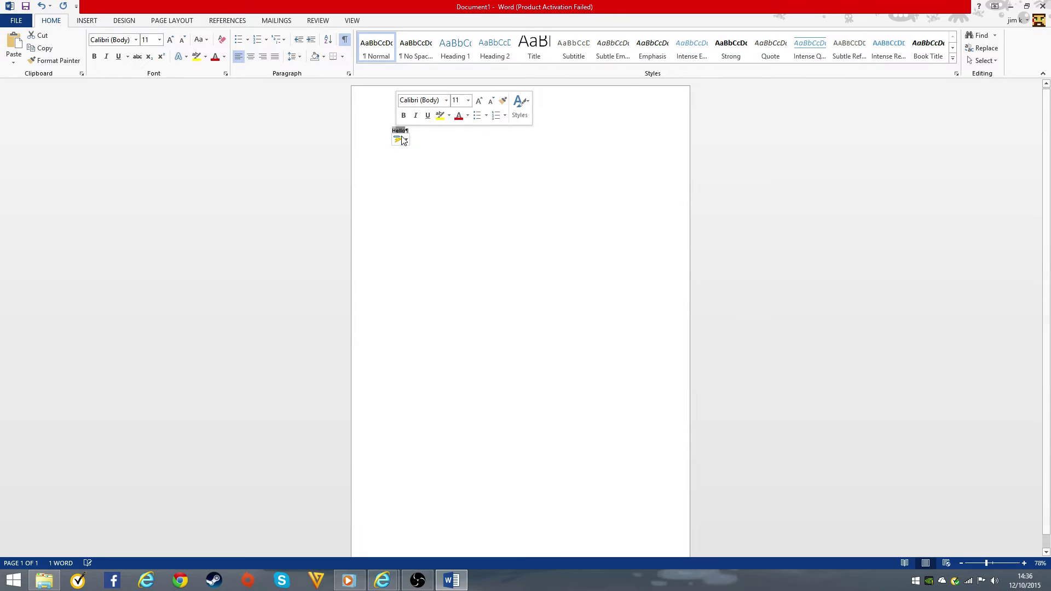
pyautogui.click(407, 132)
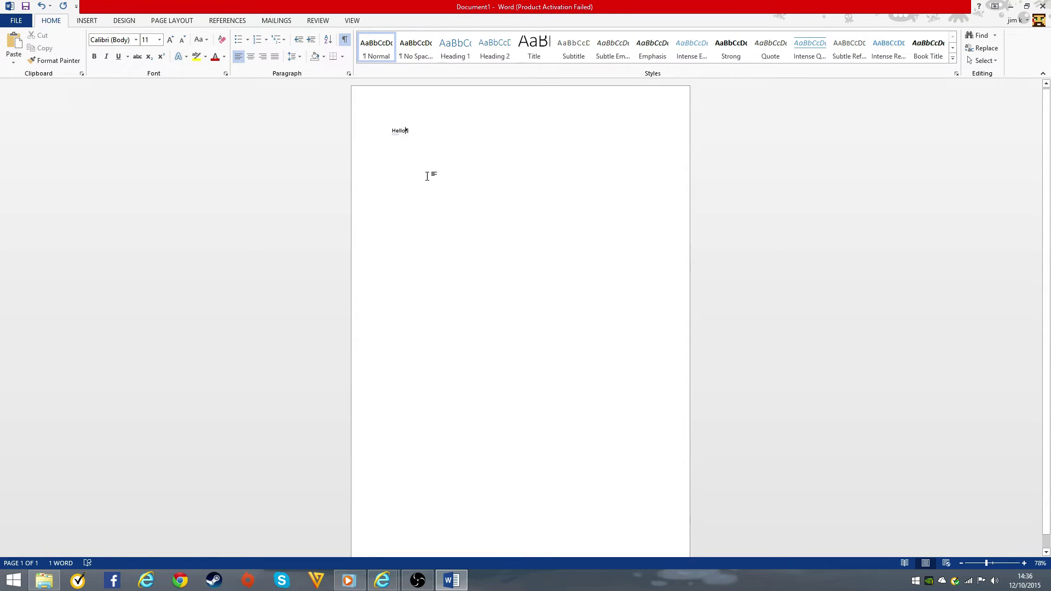
pyautogui.press('Tab')
pyautogui.tripleClick(417, 131)
pyautogui.press('Delete')
pyautogui.press('Delete')
pyautogui.tripleClick(412, 130)
pyautogui.doubleClick(410, 130)
pyautogui.hotkey('ctrl', 'z')
pyautogui.press('BackSpace')
pyautogui.press('BackSpace')
# Insert blank pages into the empty document
pyautogui.click(89, 20)
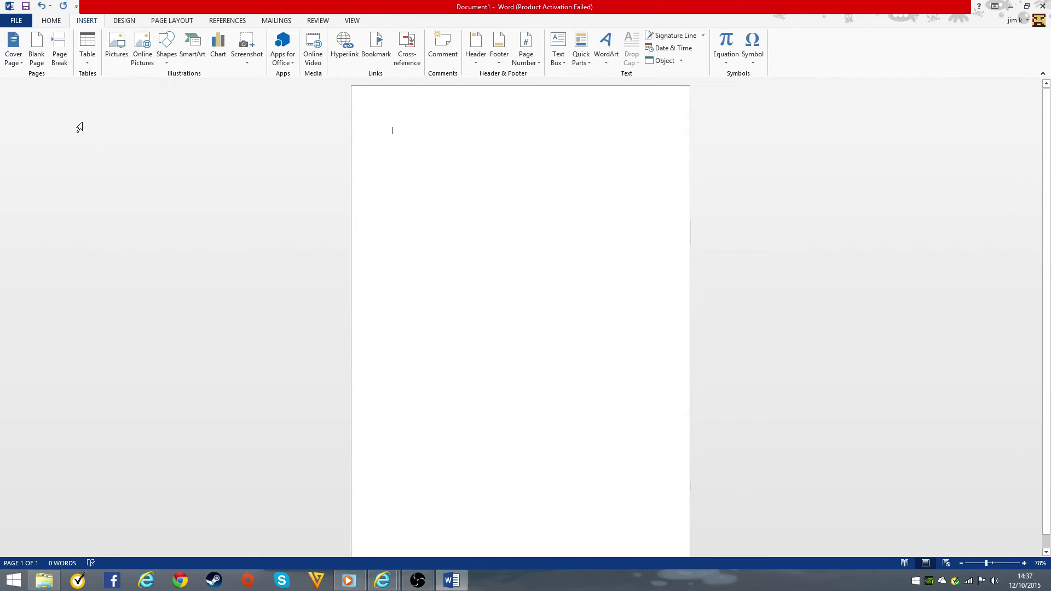
pyautogui.click(37, 64)
pyautogui.click(37, 65)
pyautogui.scroll(5, 266, 212)
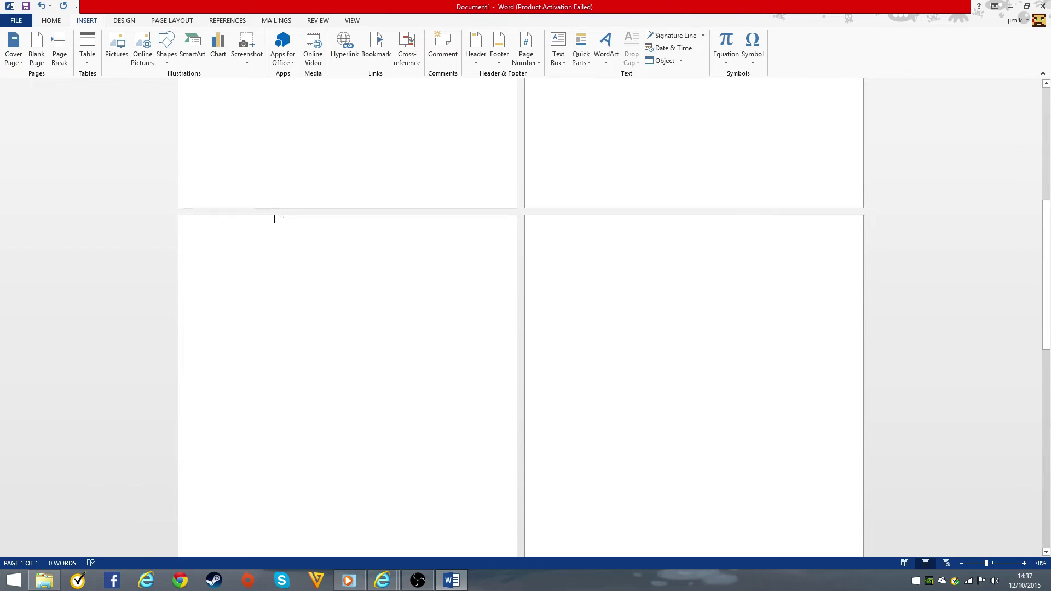
pyautogui.scroll(5, 275, 219)
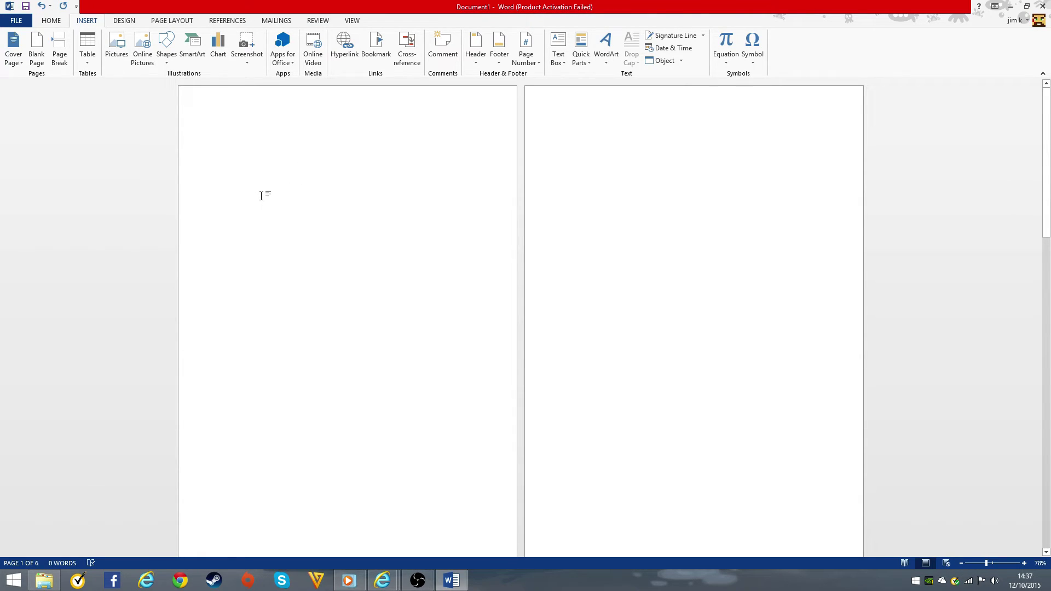
# Add the heading "Title" at the start of page 2 and format it centred, underlined and 20 pt
pyautogui.click(566, 130)
pyautogui.write('Title')
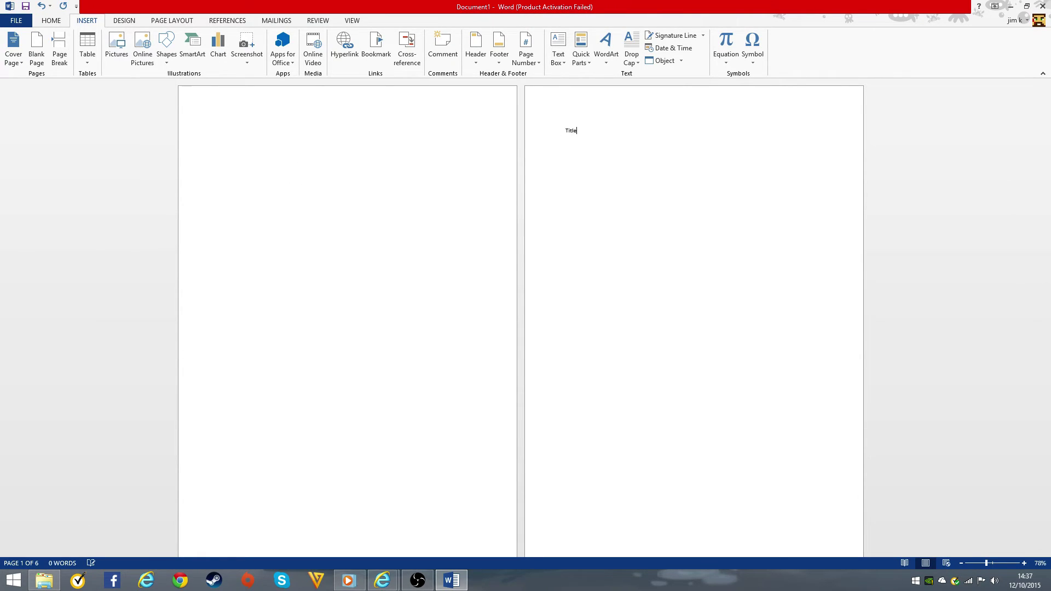
pyautogui.doubleClick(571, 130)
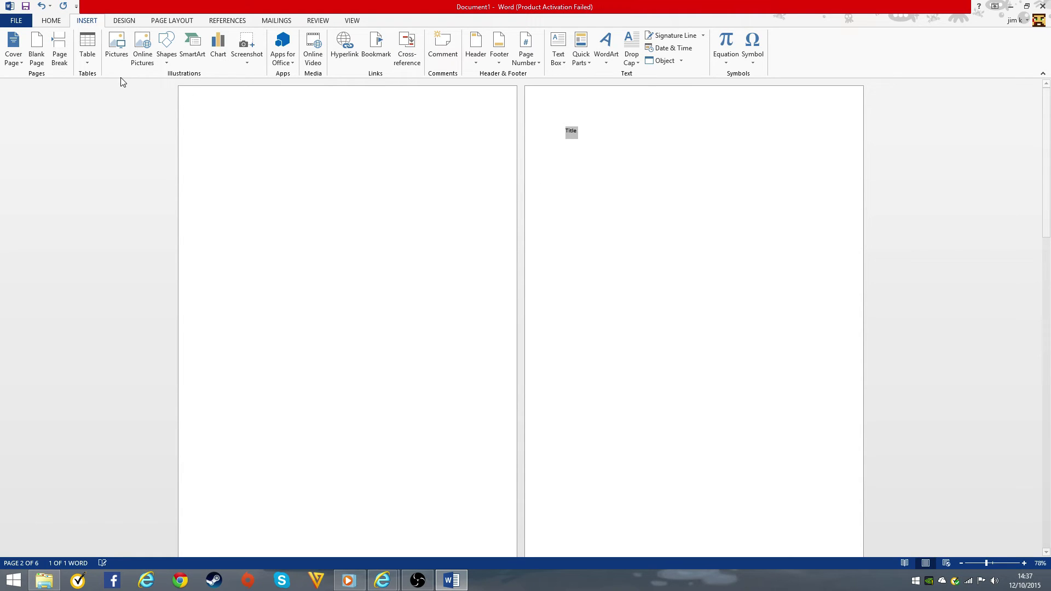
pyautogui.hotkey('ctrl', 'e')
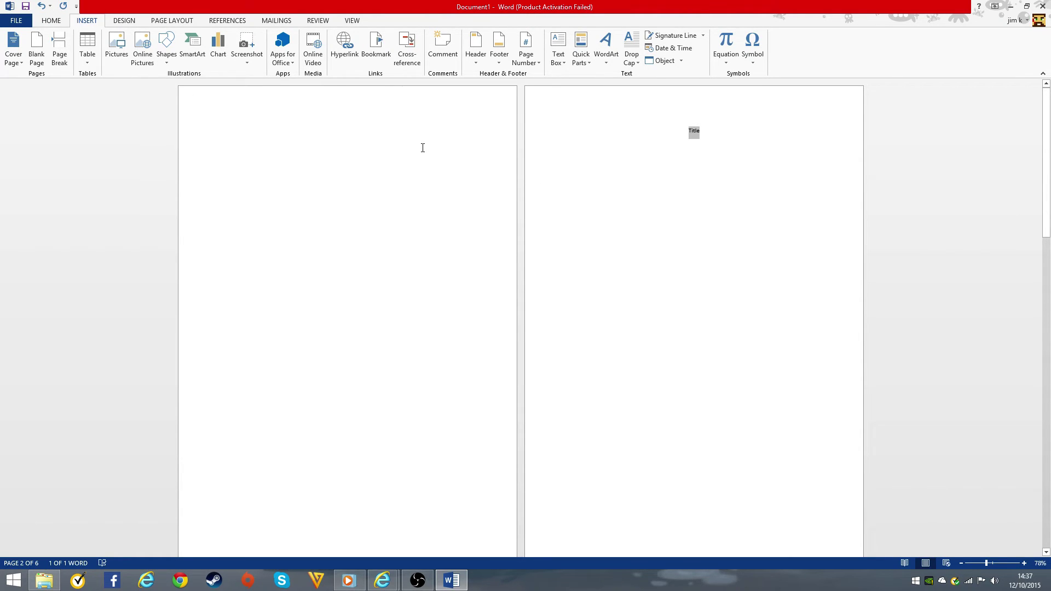
pyautogui.click(50, 22)
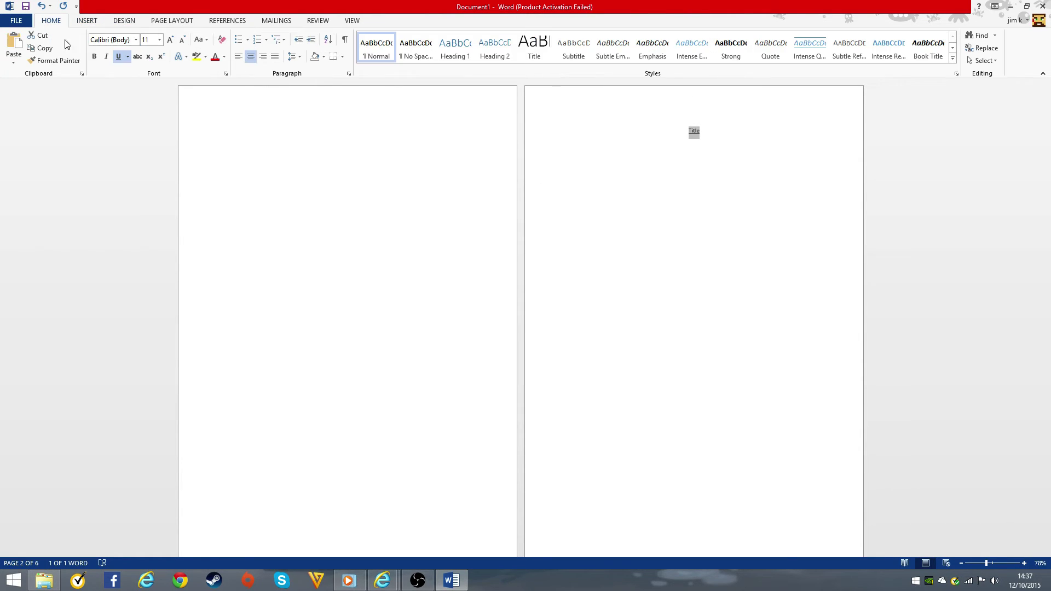
pyautogui.click(156, 37)
pyautogui.write('20')
pyautogui.press('Return')
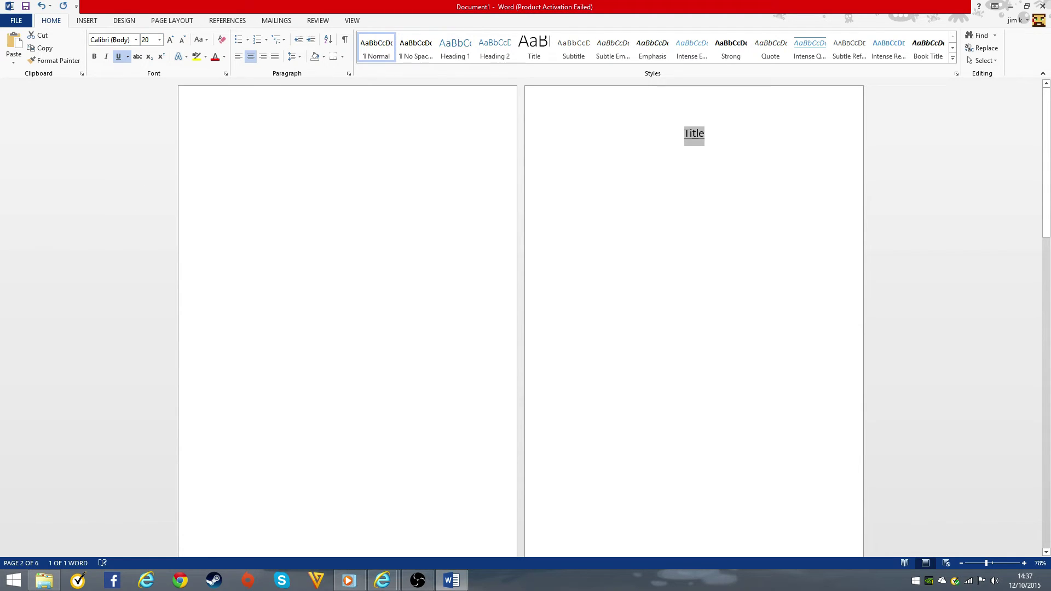
# Add empty lines below the "Title" heading on page 2 and apply centre alignment at the cursor
pyautogui.click(716, 183)
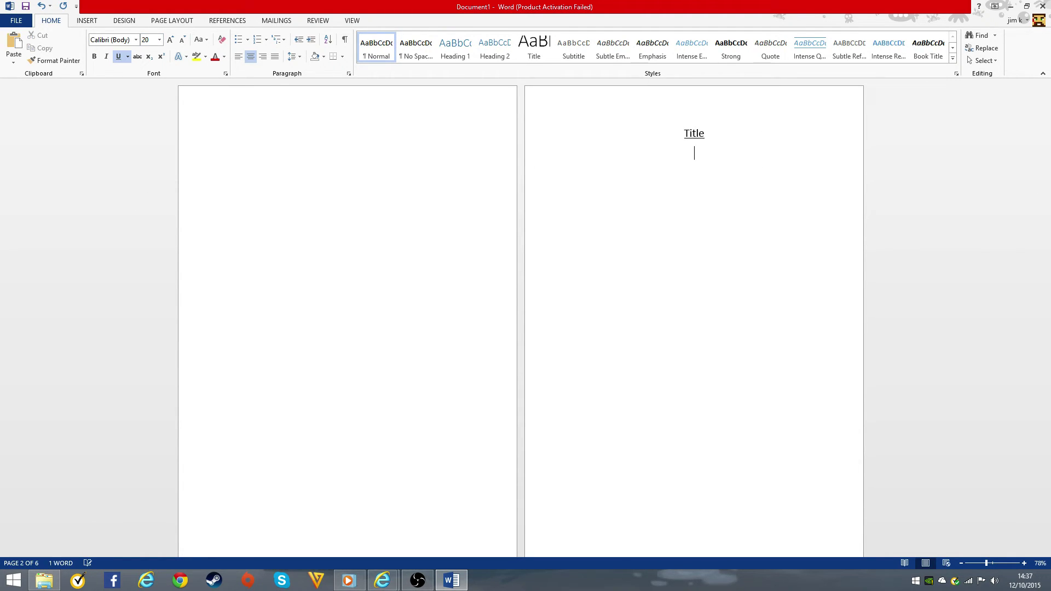
pyautogui.doubleClick(648, 184)
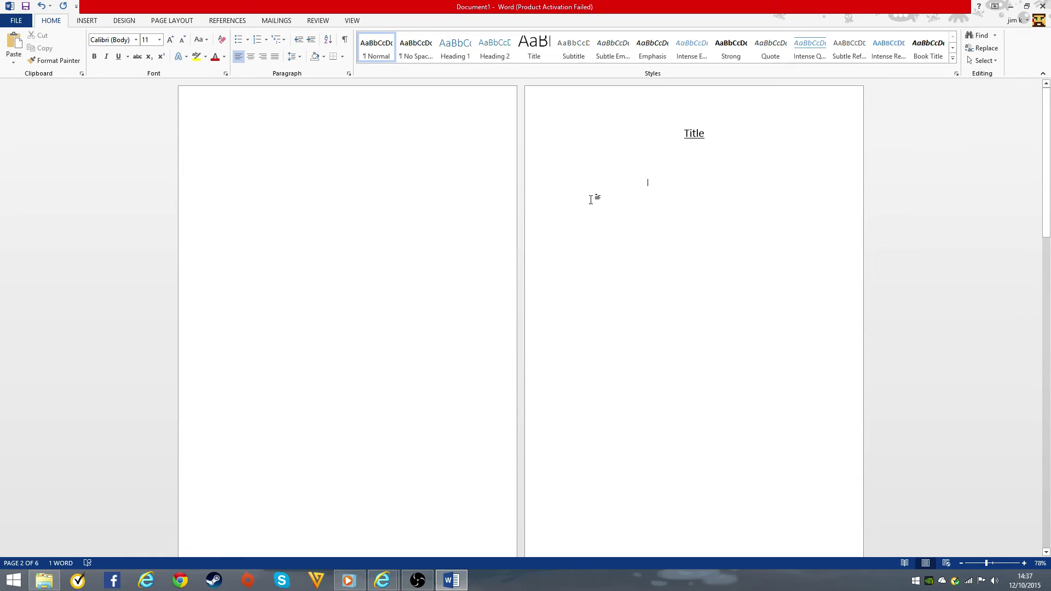
pyautogui.hotkey('ctrl', 'e')
# Show the formatting marks again to reveal the page breaks on the first two pages
pyautogui.scroll(-8, 405, 257)
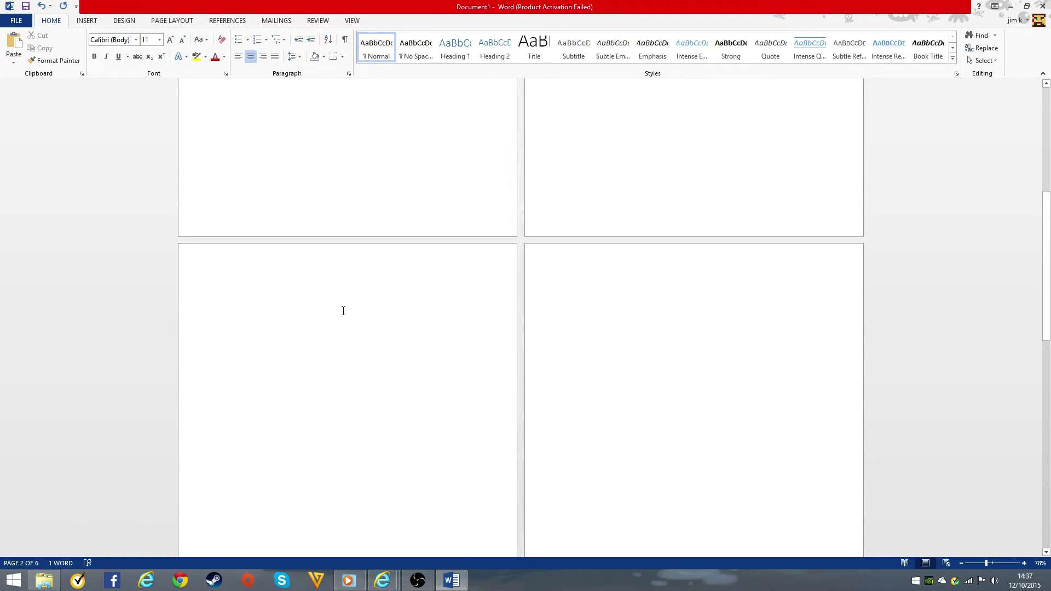
pyautogui.scroll(7, 339, 252)
pyautogui.scroll(2, 332, 198)
pyautogui.click(344, 39)
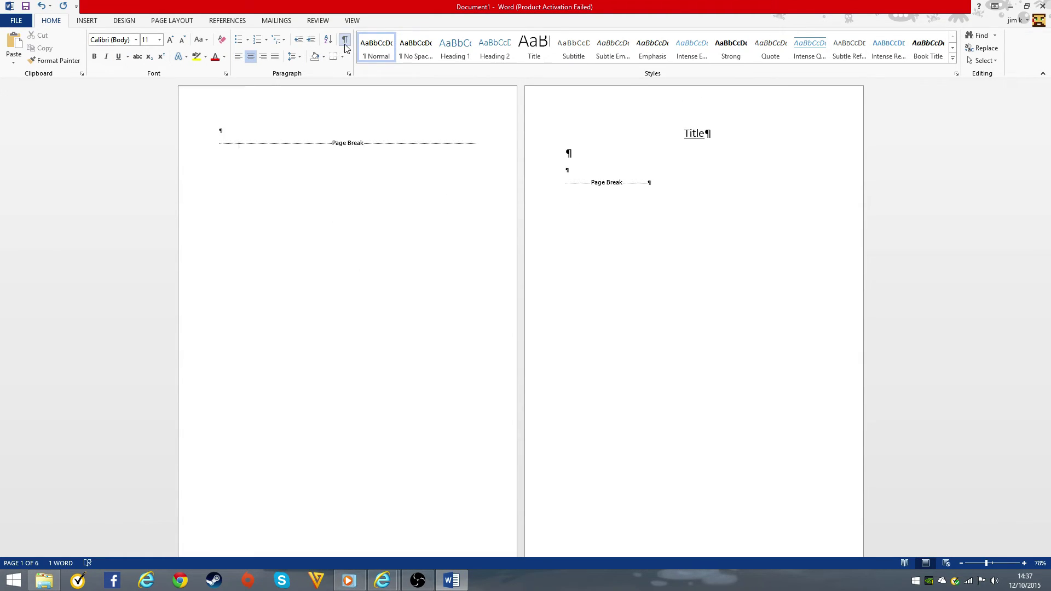
# Delete the empty paragraph and page break on page 4, plus the paragraph mark following the remaining page break
pyautogui.scroll(-10, 651, 274)
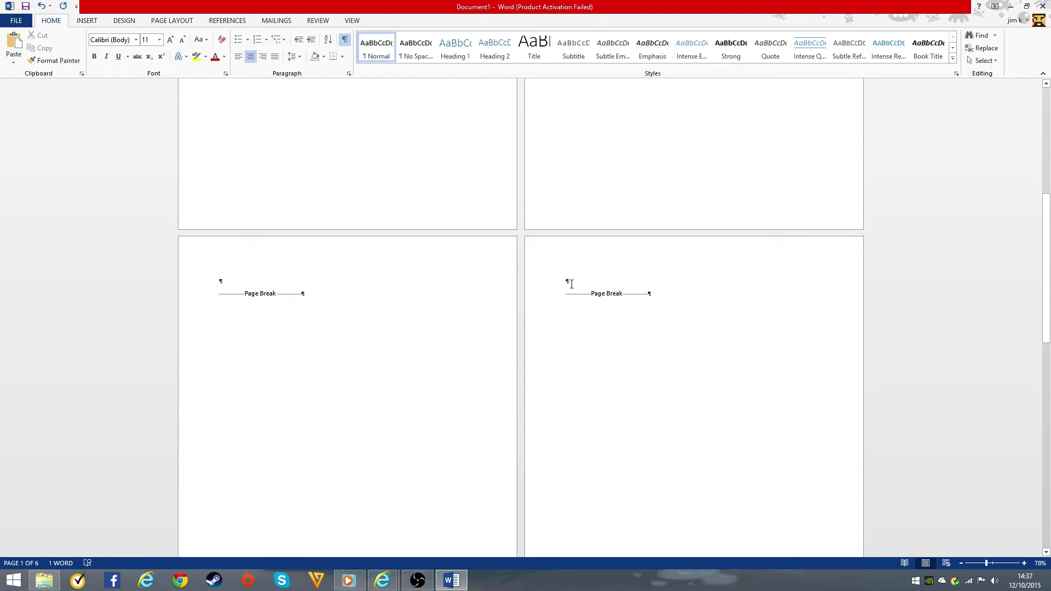
pyautogui.moveTo(607, 289); pyautogui.dragTo(582, 280)
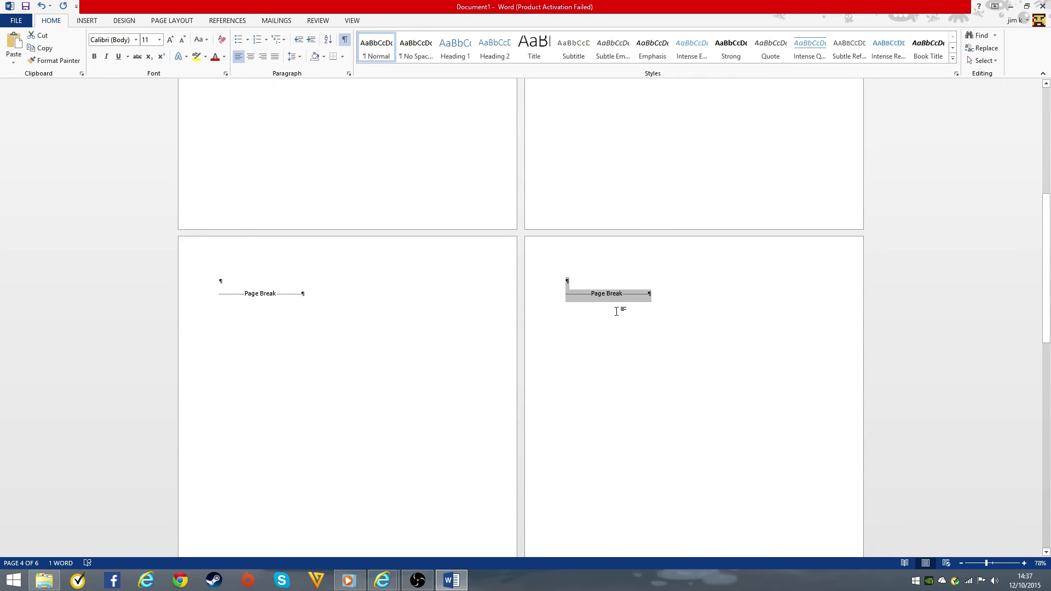
pyautogui.press('Left')
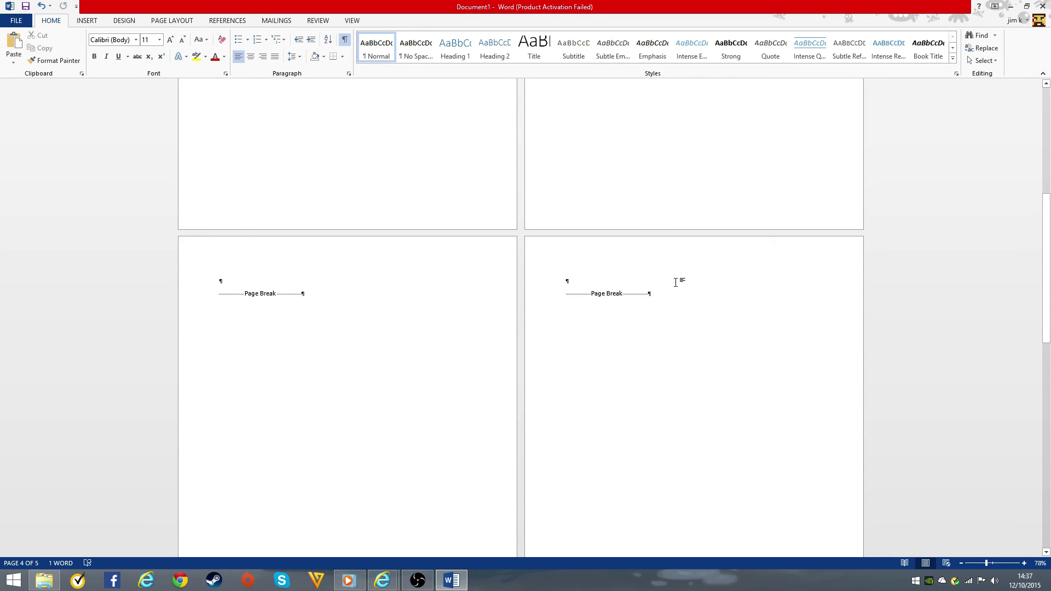
pyautogui.doubleClick(656, 294)
pyautogui.press('Delete')
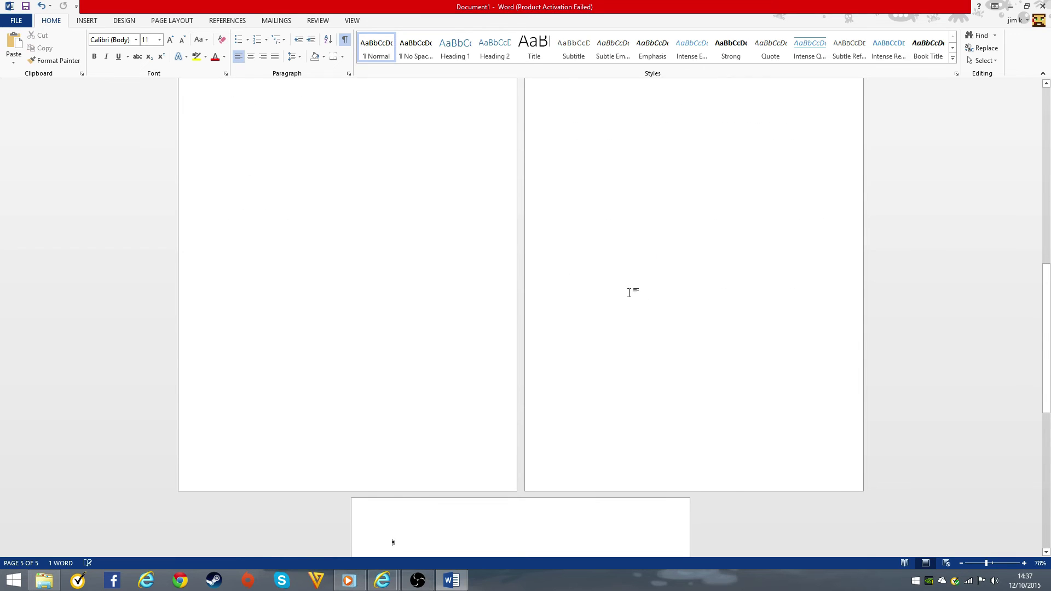
# Delete the empty paragraphs and page breaks on pages 3 and 4, working back to the page break on page 2
pyautogui.scroll(4, 628, 293)
pyautogui.scroll(1, 616, 316)
pyautogui.click(570, 237)
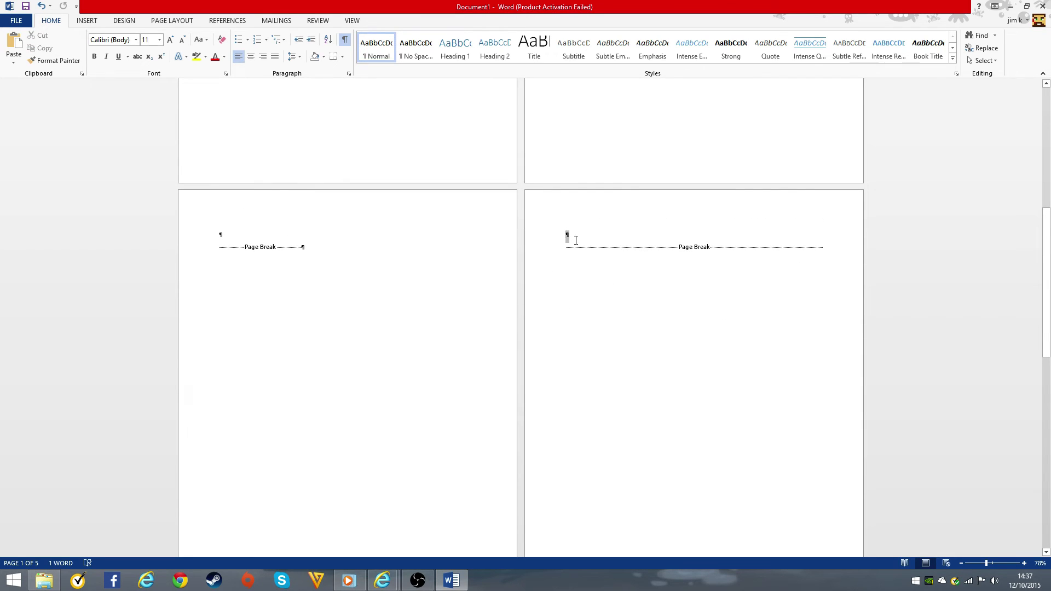
pyautogui.press('Delete')
pyautogui.press('BackSpace')
pyautogui.press('BackSpace')
pyautogui.press('BackSpace')
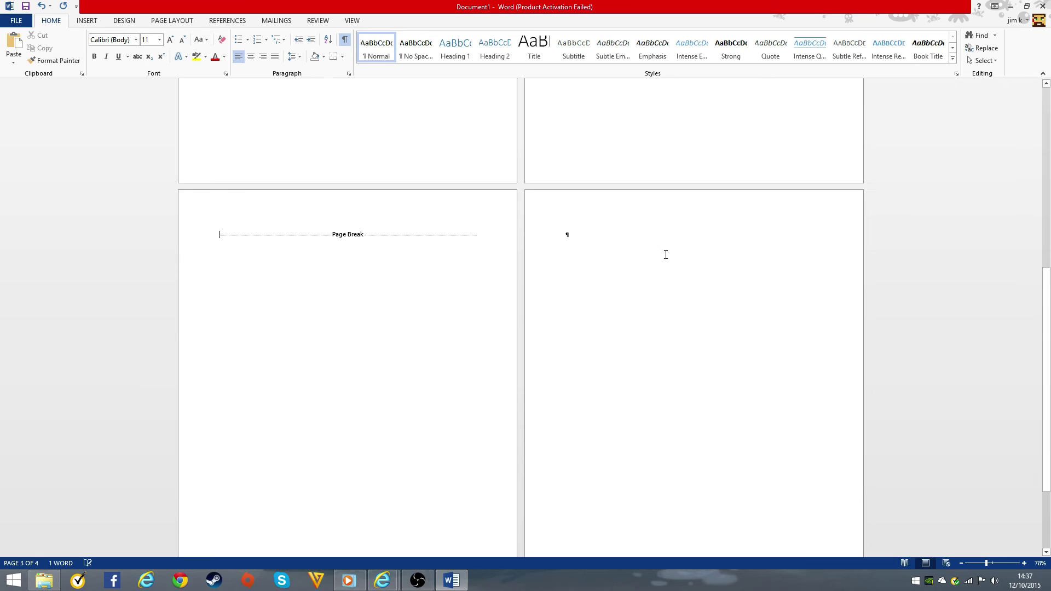
pyautogui.press('BackSpace')
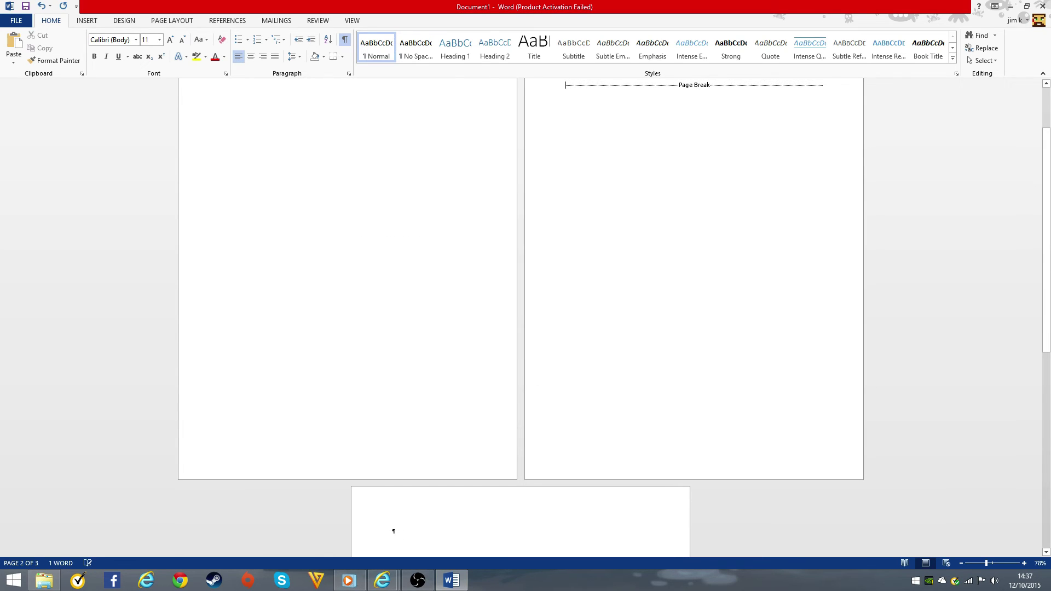
# Remove the blank third page by deleting its empty paragraph and the page break before it
pyautogui.scroll(-1, 420, 482)
pyautogui.click(382, 479)
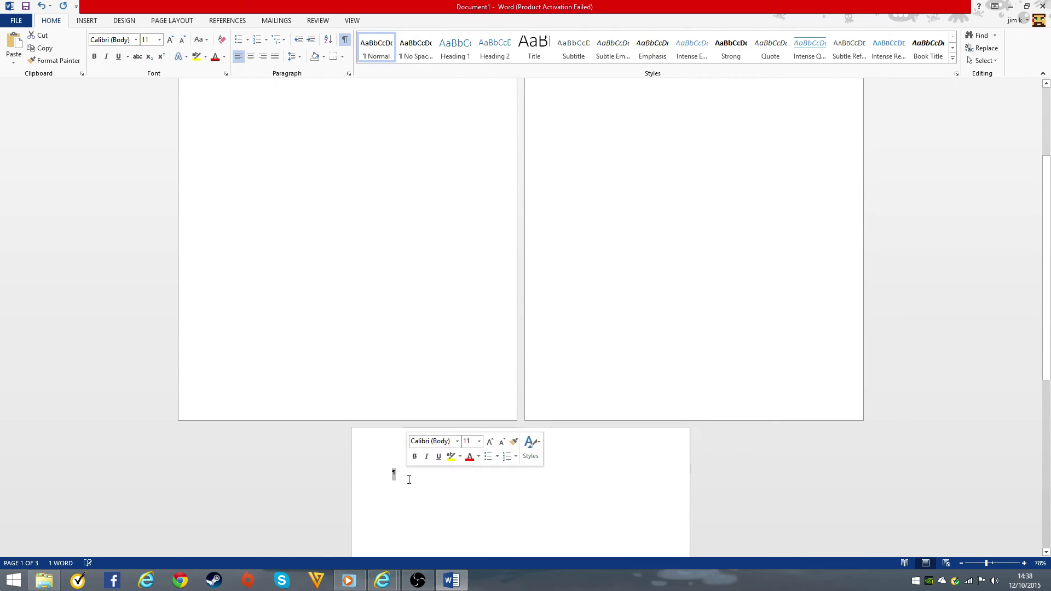
pyautogui.click(406, 510)
pyautogui.press('BackSpace')
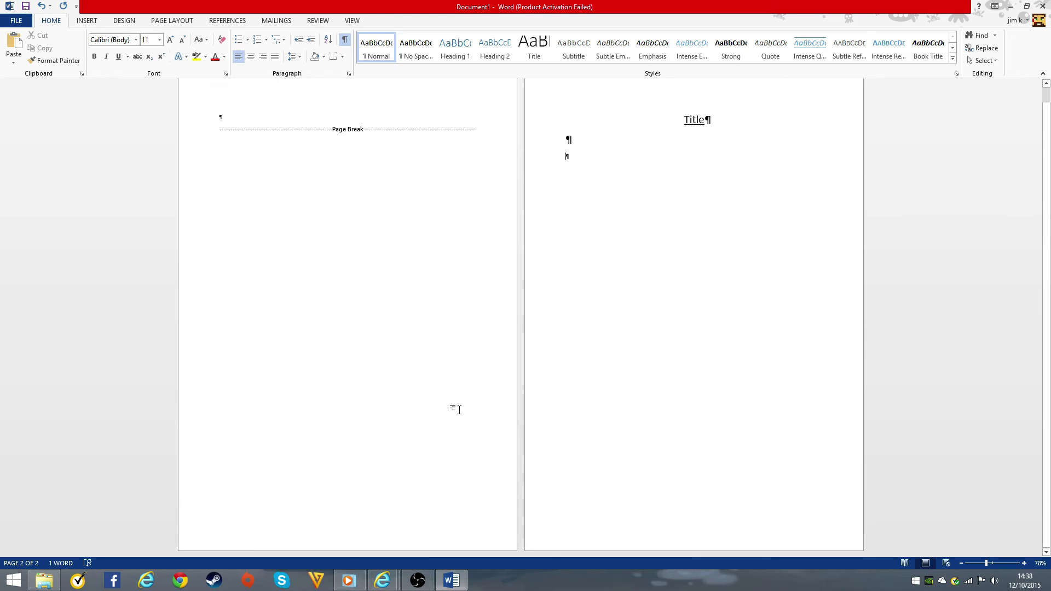
# Delete the empty paragraphs below the "Title" heading on page 2
pyautogui.scroll(1, 482, 366)
pyautogui.click(567, 155)
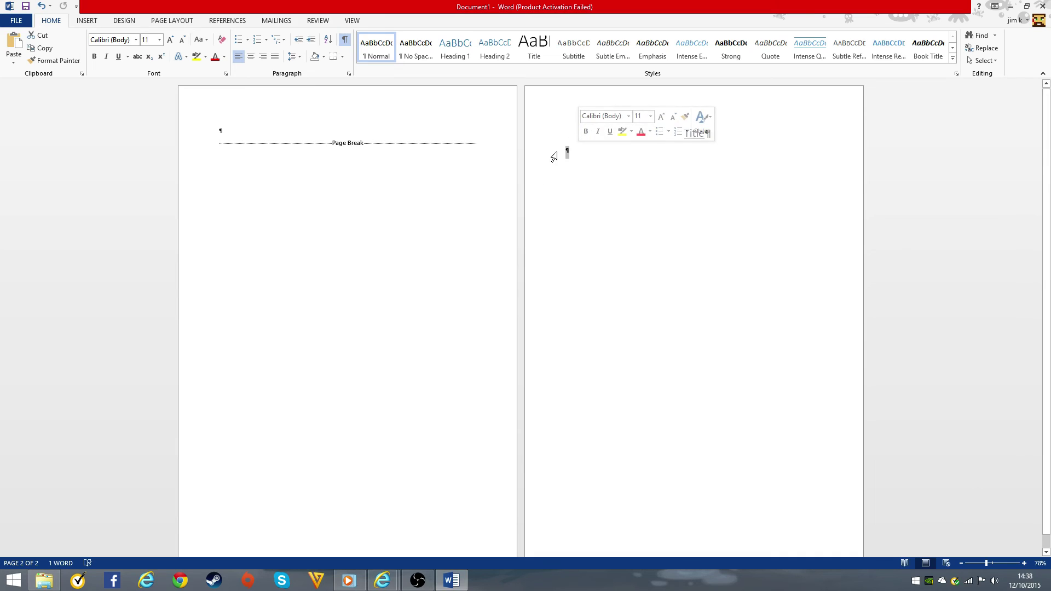
pyautogui.press('BackSpace')
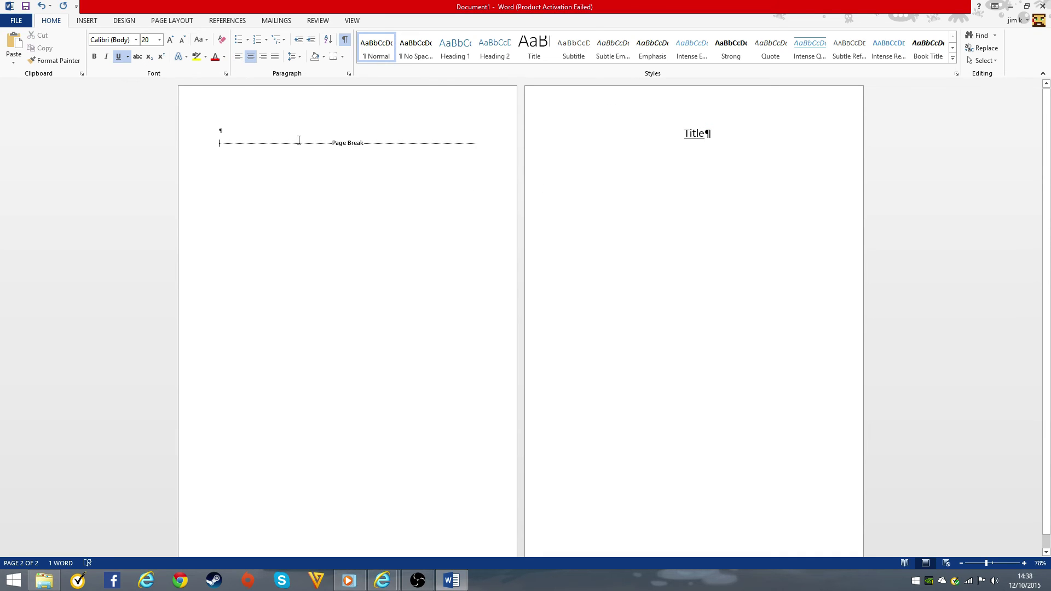
# Delete the empty paragraph and page break on page 1 so the document starts with the "Title" heading
pyautogui.click(232, 134)
pyautogui.moveTo(215, 133); pyautogui.dragTo(242, 145)
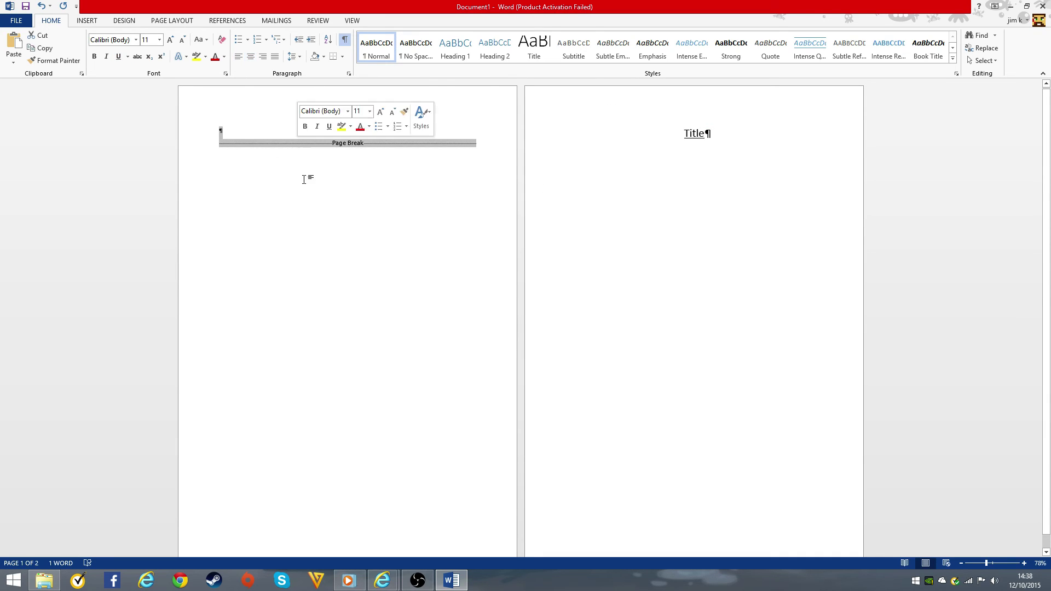
pyautogui.press('Delete')
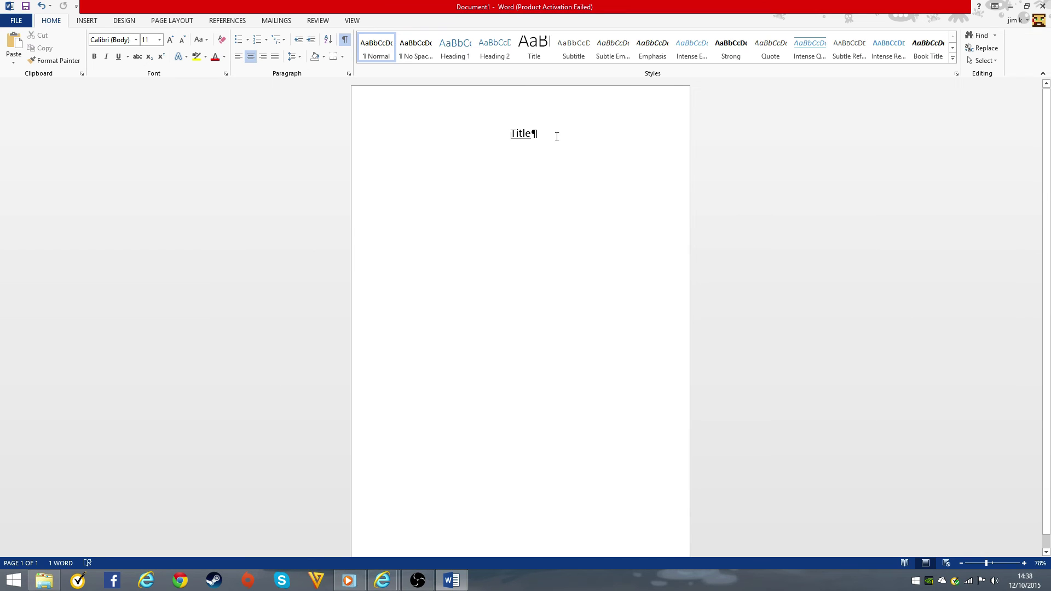
# Hide the formatting marks and add three new lines below the "Title" heading
pyautogui.click(557, 137)
pyautogui.click(345, 39)
pyautogui.press('Return')
pyautogui.press('Return')
pyautogui.press('Return')
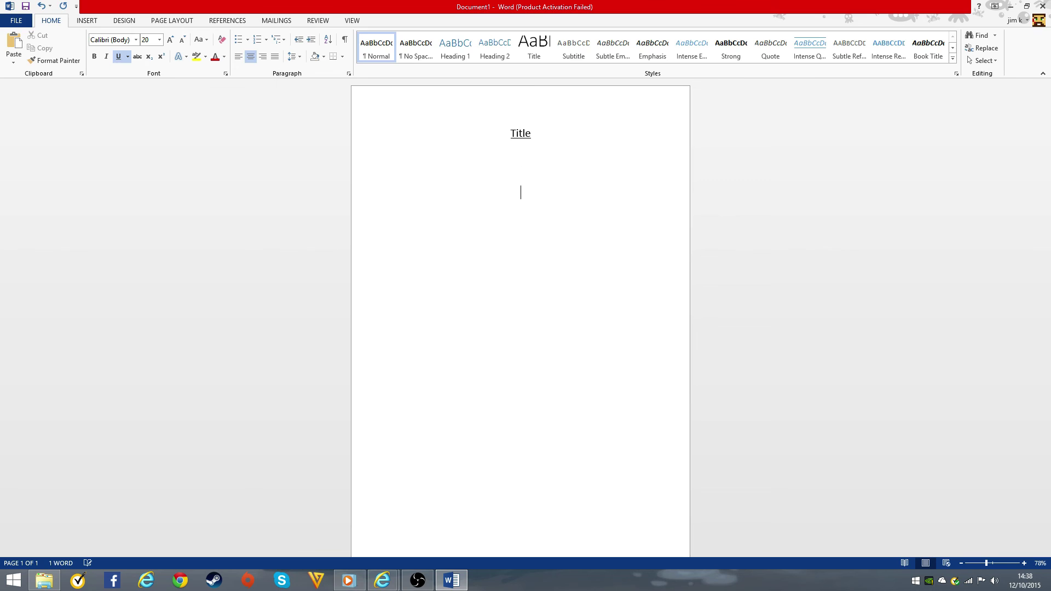
# Dismiss the Save As dialog without saving and enter "Yeah" left-aligned on the last line below the heading
pyautogui.press('F12')
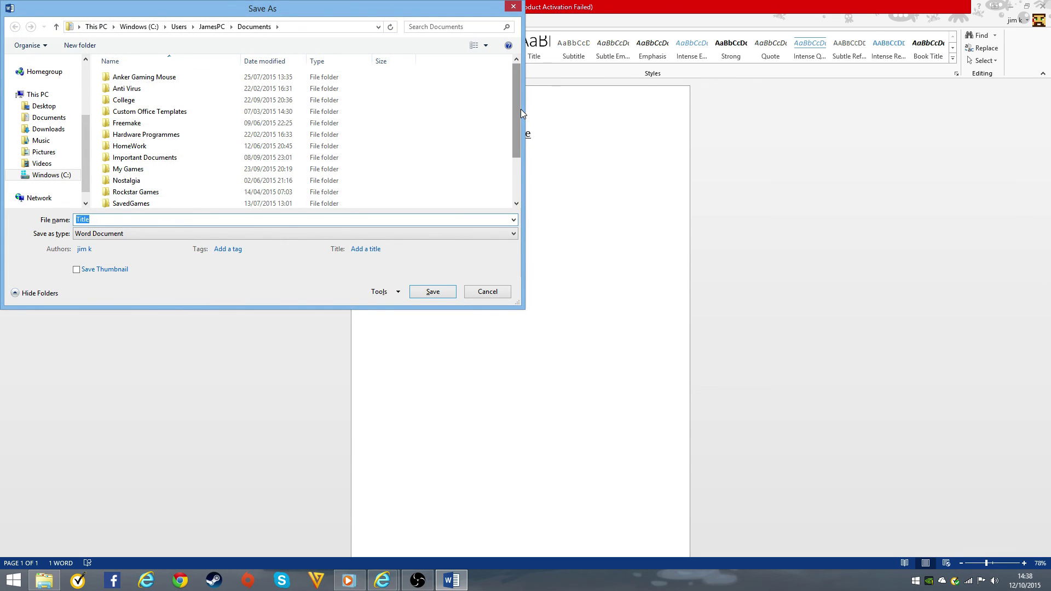
pyautogui.click(513, 8)
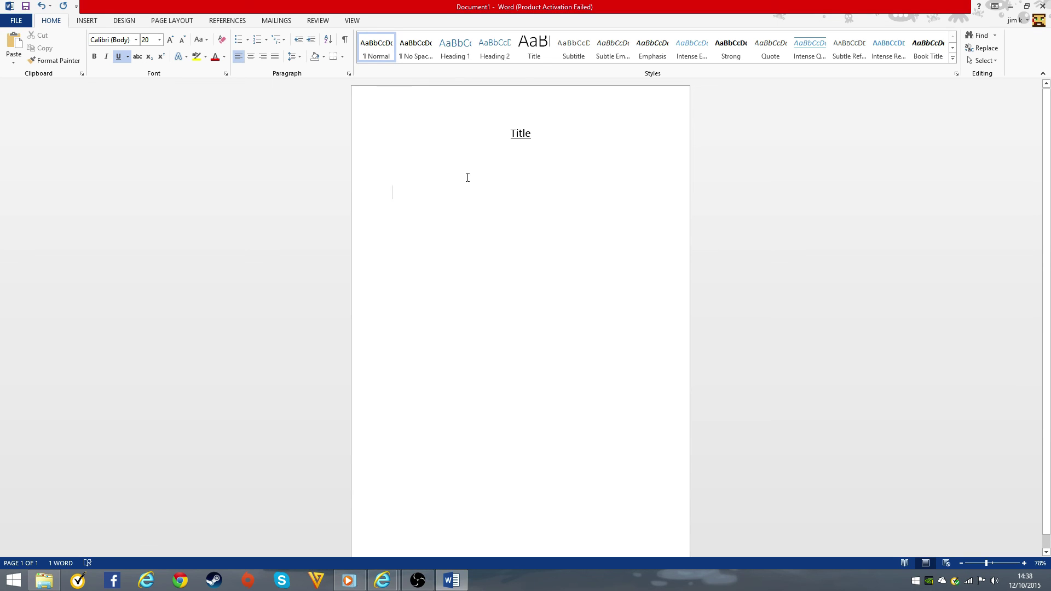
pyautogui.write('Yeah')
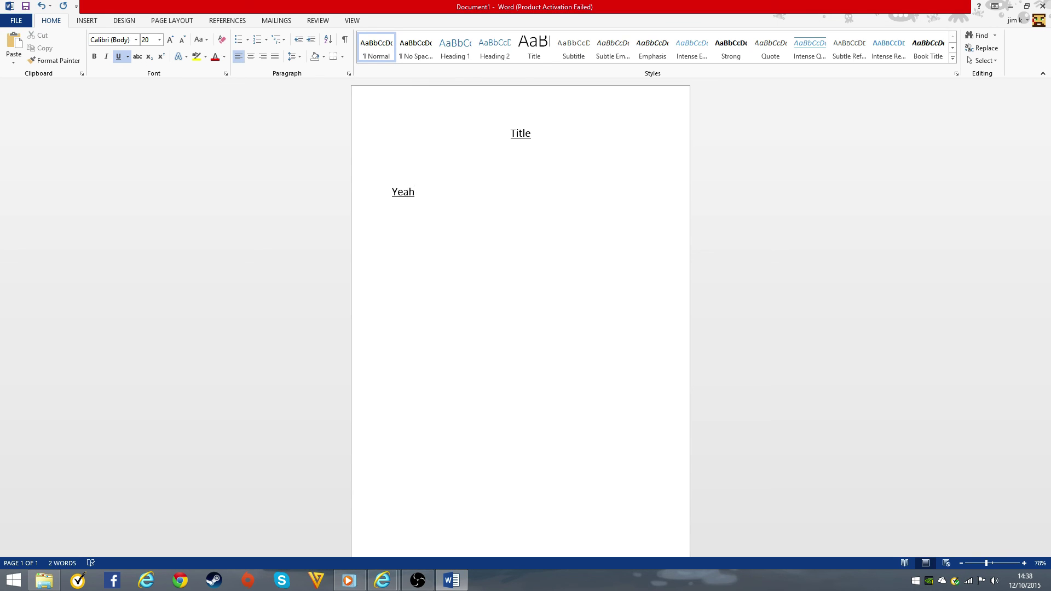
# Remove the underline from all the text and delete the document's entire contents
pyautogui.hotkey('ctrl', 'a')
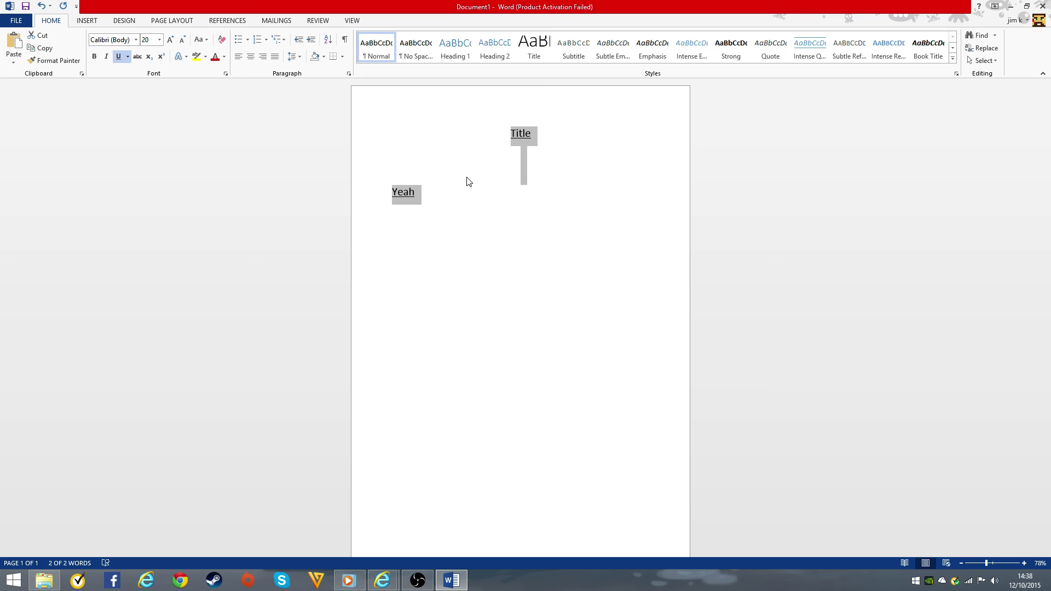
pyautogui.click(425, 195)
pyautogui.moveTo(463, 223); pyautogui.dragTo(471, 94)
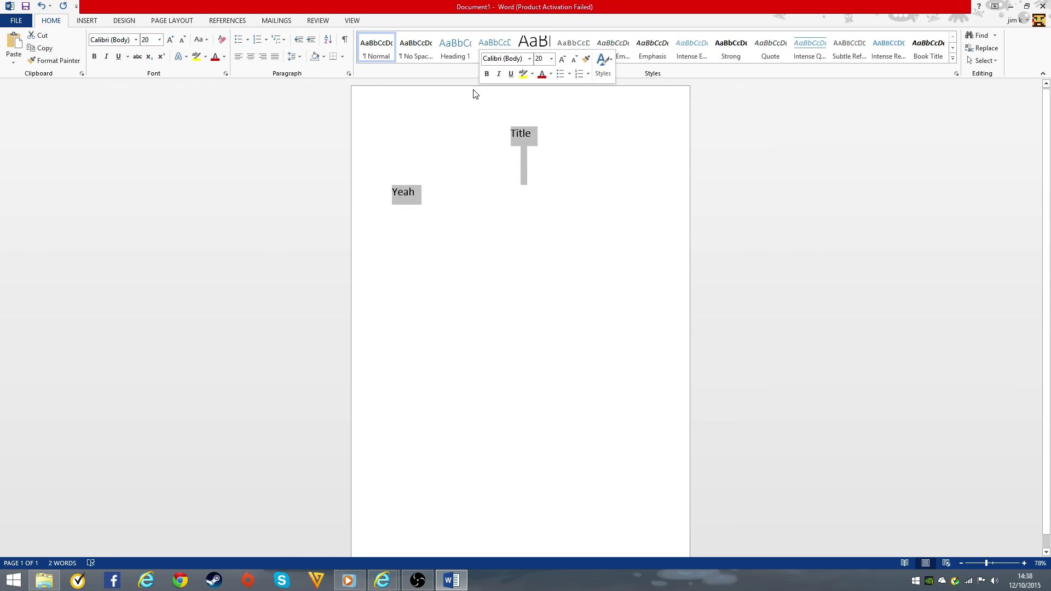
pyautogui.press('Delete')
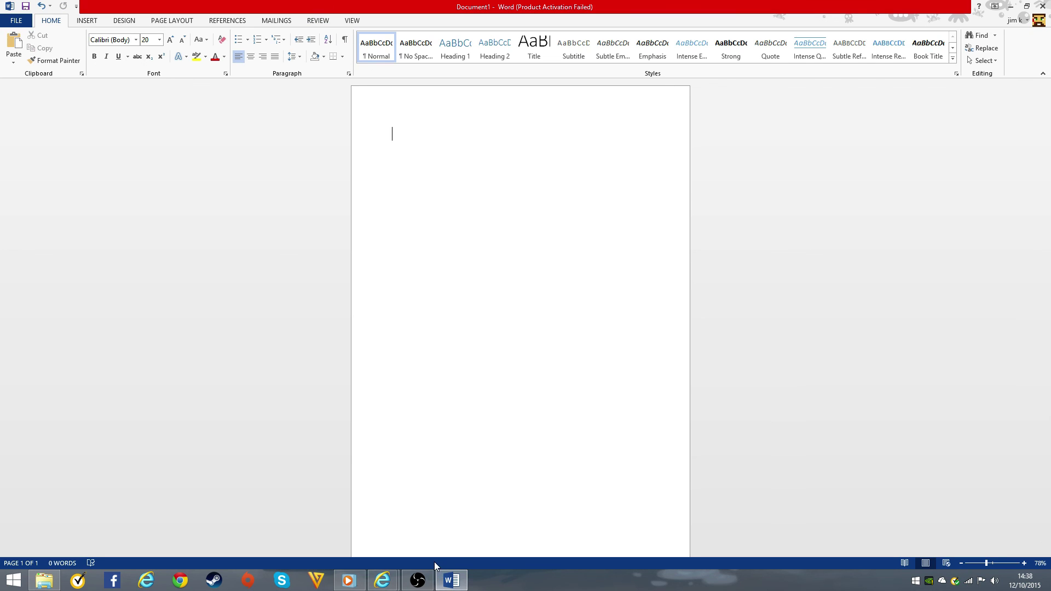
# Close the document without saving its changes
pyautogui.click(1043, 6)
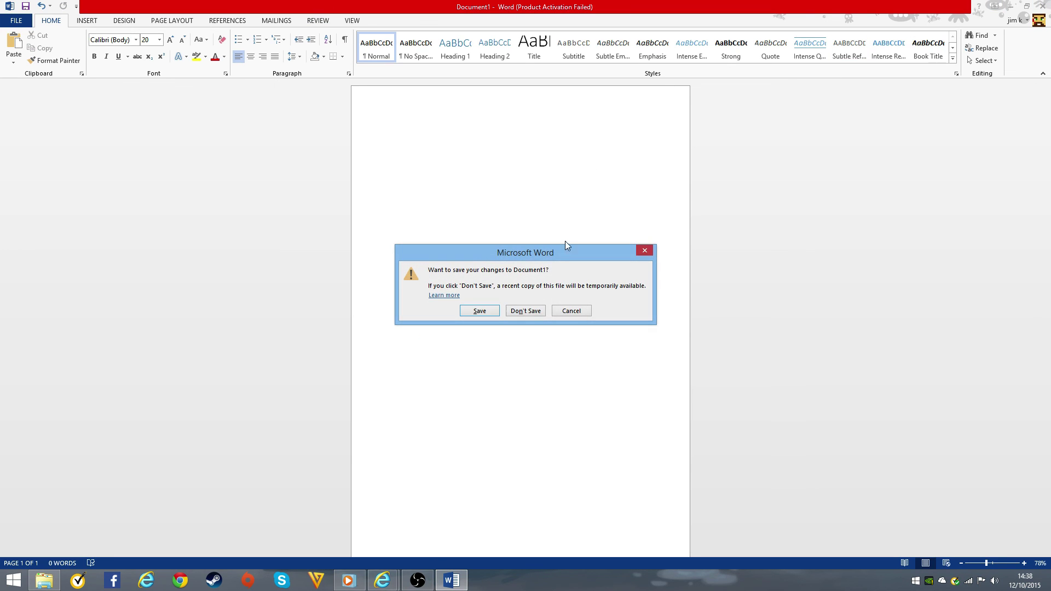
pyautogui.click(520, 310)
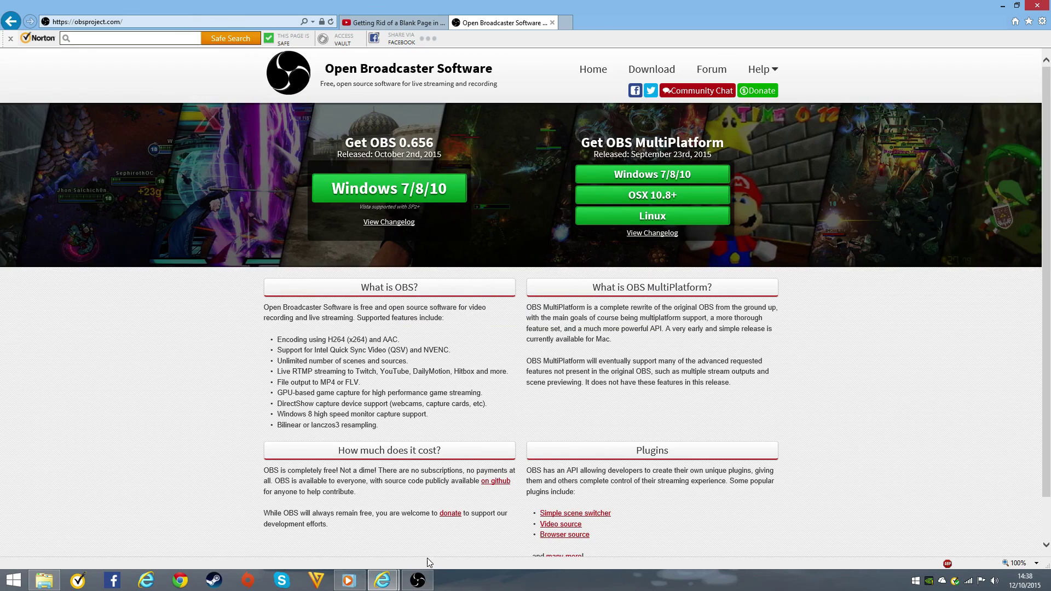